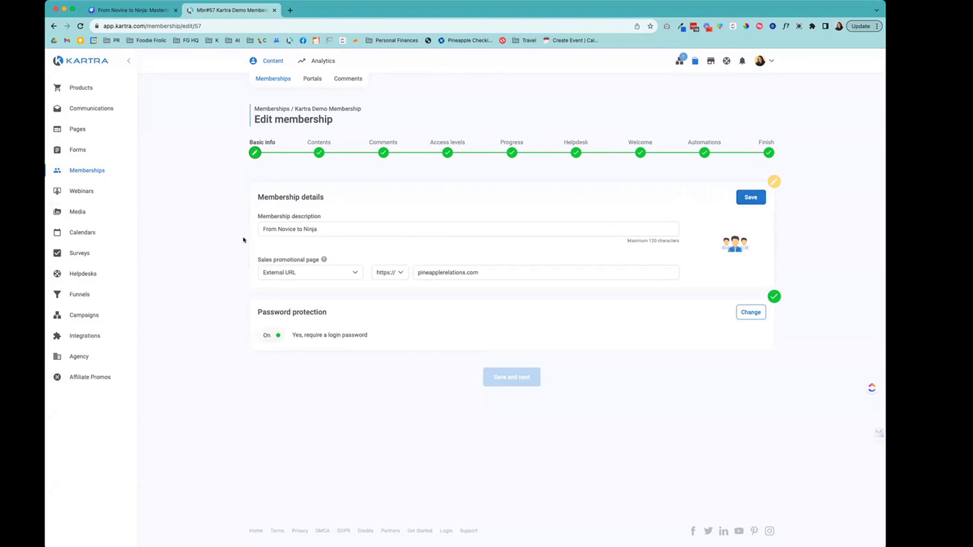
# Review the membership description and the sales promotional page setting in the basic info.
pyautogui.moveTo(261, 226); pyautogui.dragTo(371, 230)
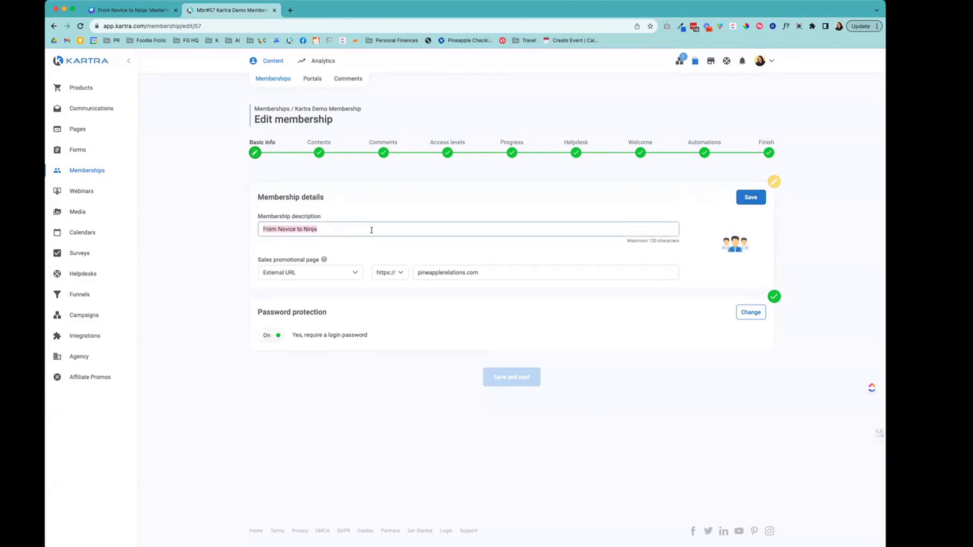
pyautogui.moveTo(256, 259); pyautogui.dragTo(348, 261)
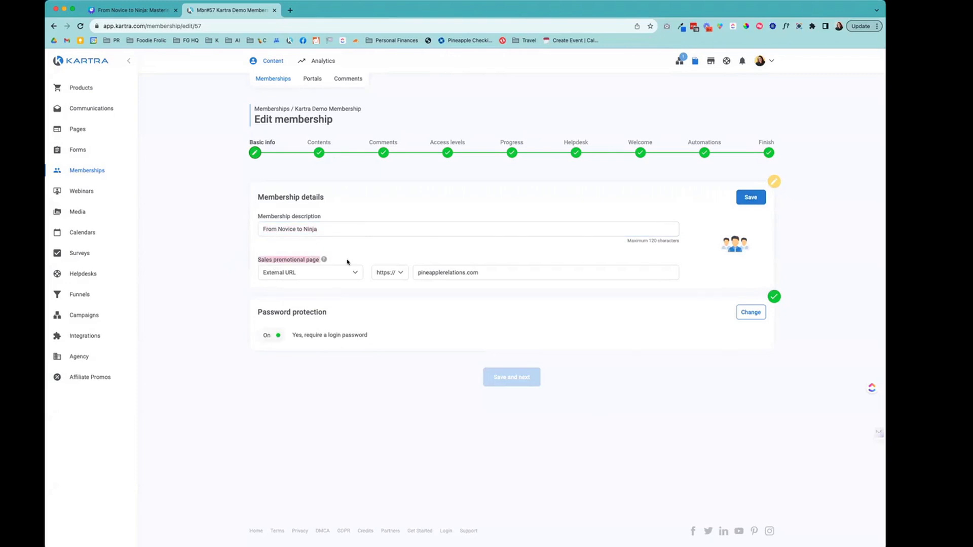
pyautogui.click(347, 262)
# Replace the membership image with the ananas_food_fruit_juice pineapple picture from the user gallery, keeping the full crop.
pyautogui.moveTo(733, 247)
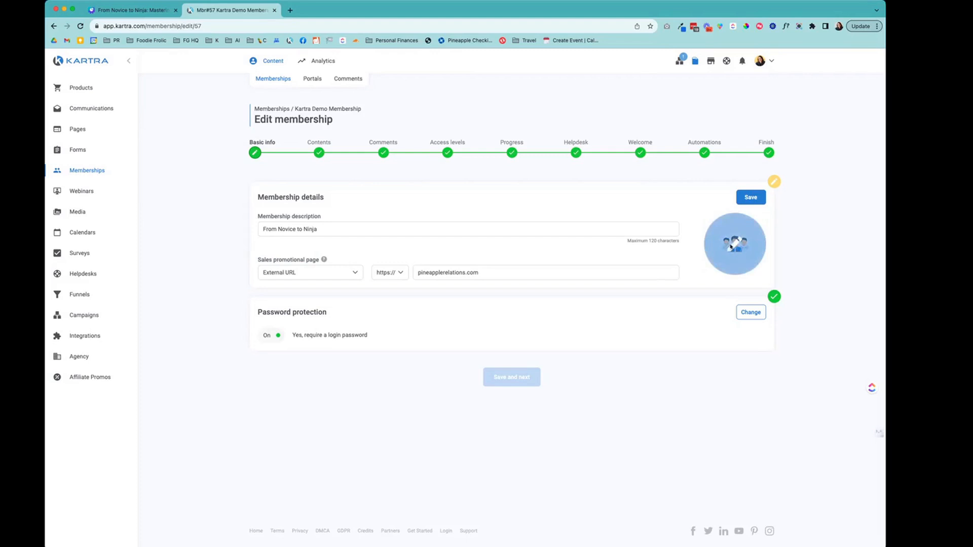
pyautogui.click(741, 246)
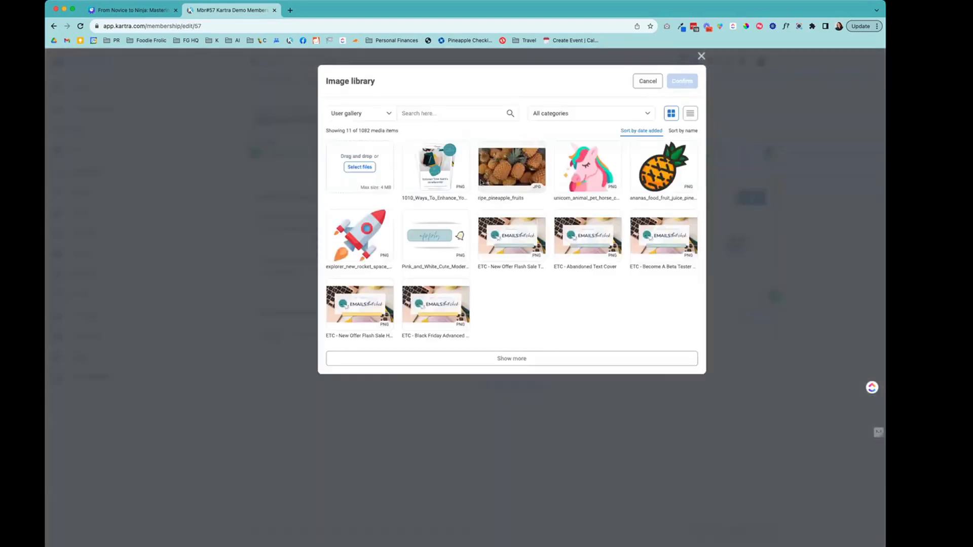
pyautogui.click(458, 166)
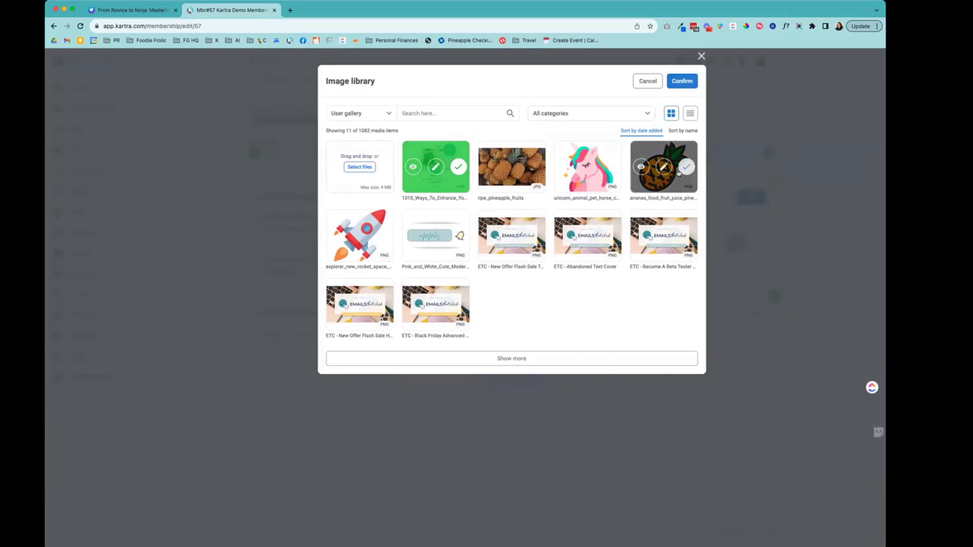
pyautogui.click(686, 167)
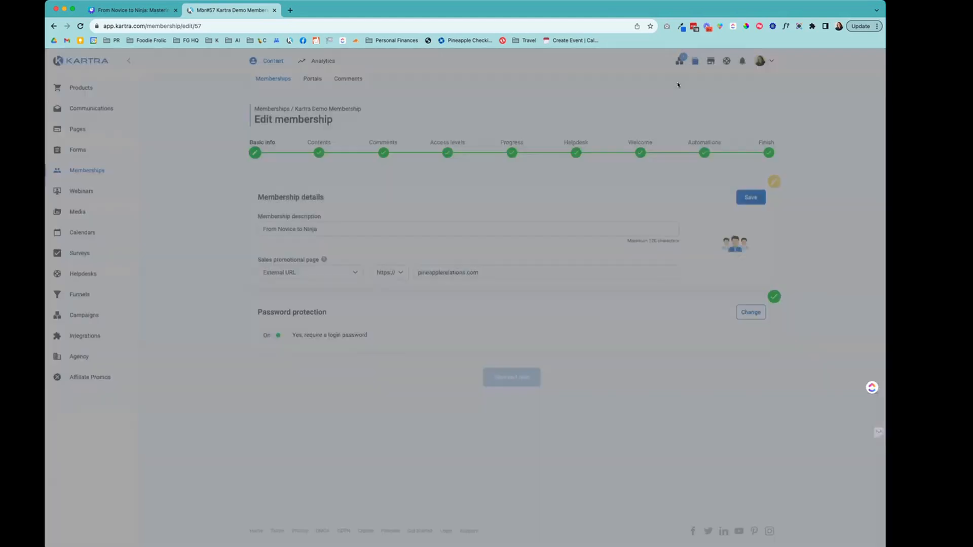
pyautogui.click(682, 81)
pyautogui.click(750, 196)
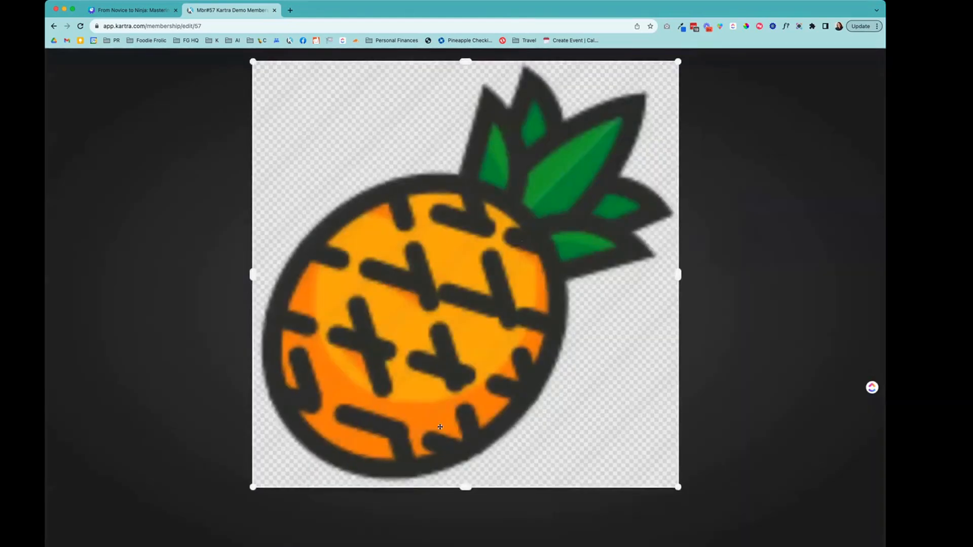
pyautogui.click(499, 503)
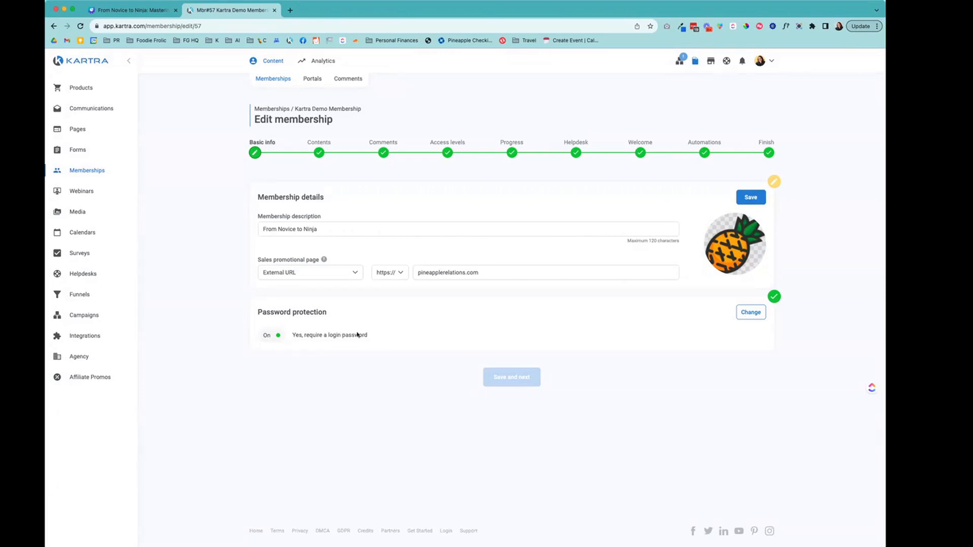
# Save the membership details and launch the builder from the Contents stage.
pyautogui.click(750, 197)
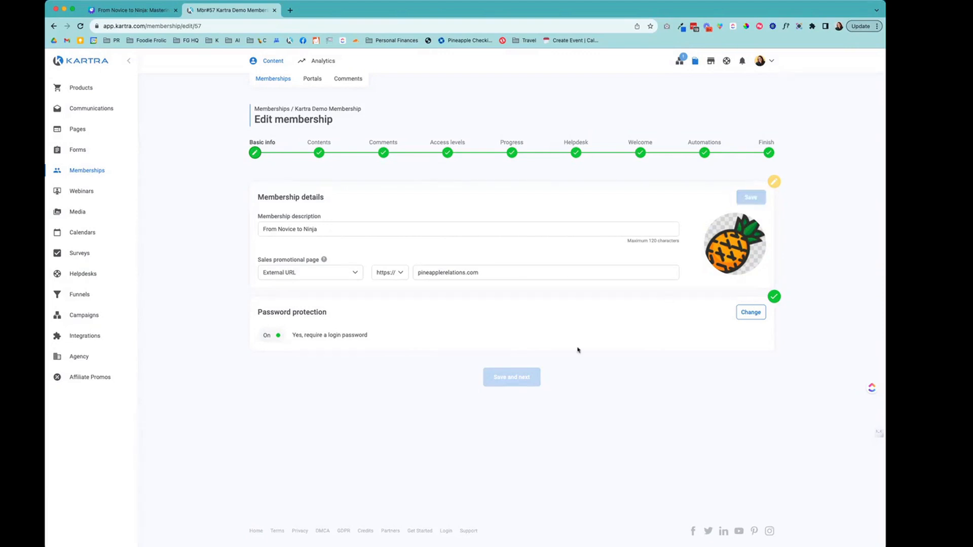
pyautogui.click(521, 351)
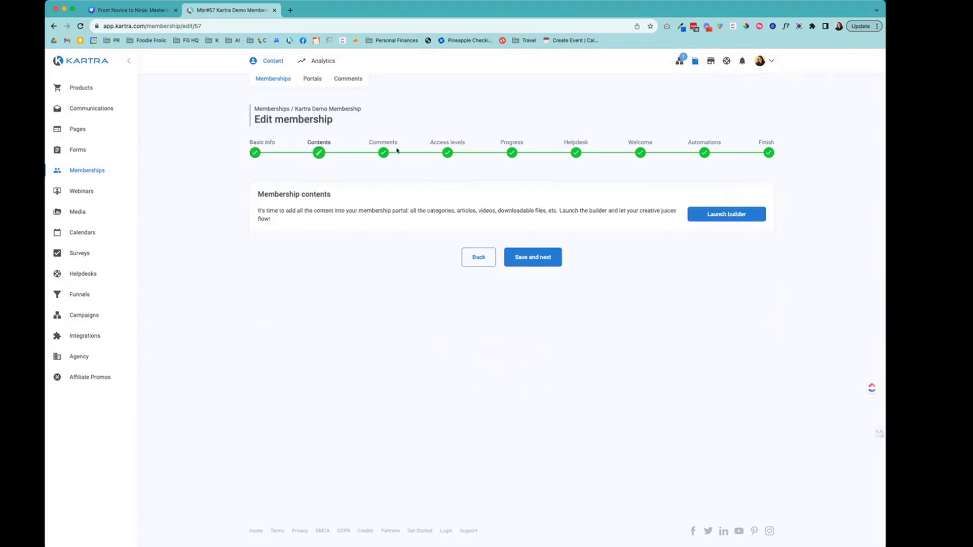
pyautogui.click(721, 214)
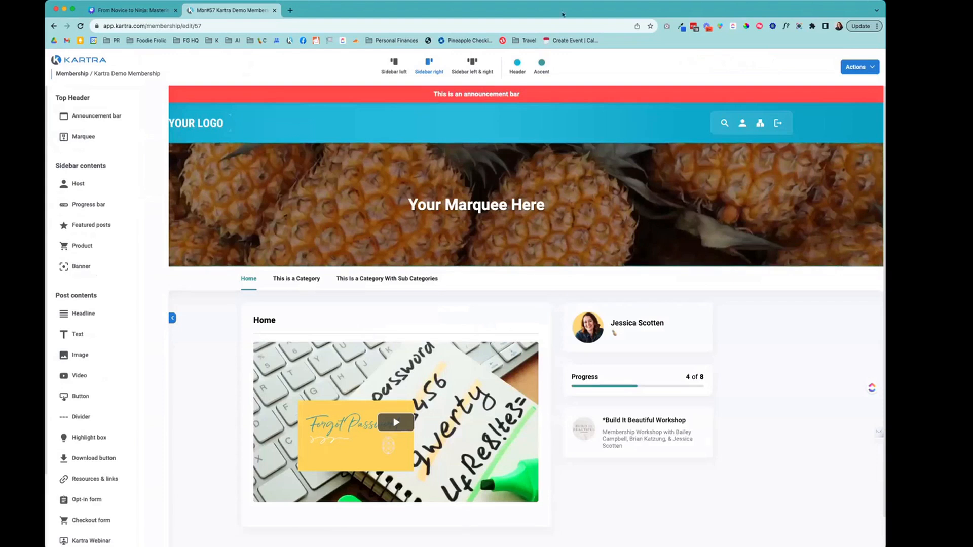
# Try the left, right, and left-and-right sidebar layouts, ending with the sidebar on the right.
pyautogui.click(390, 73)
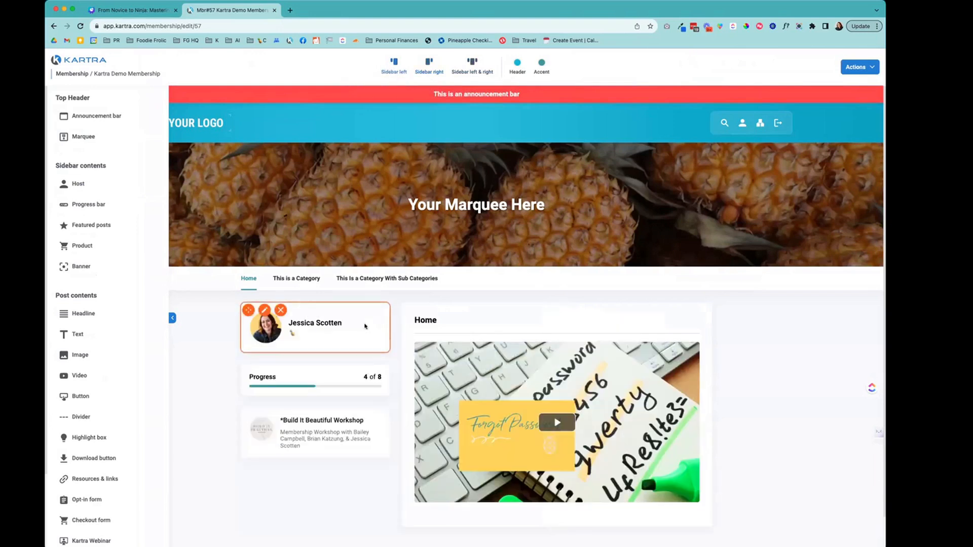
pyautogui.click(428, 67)
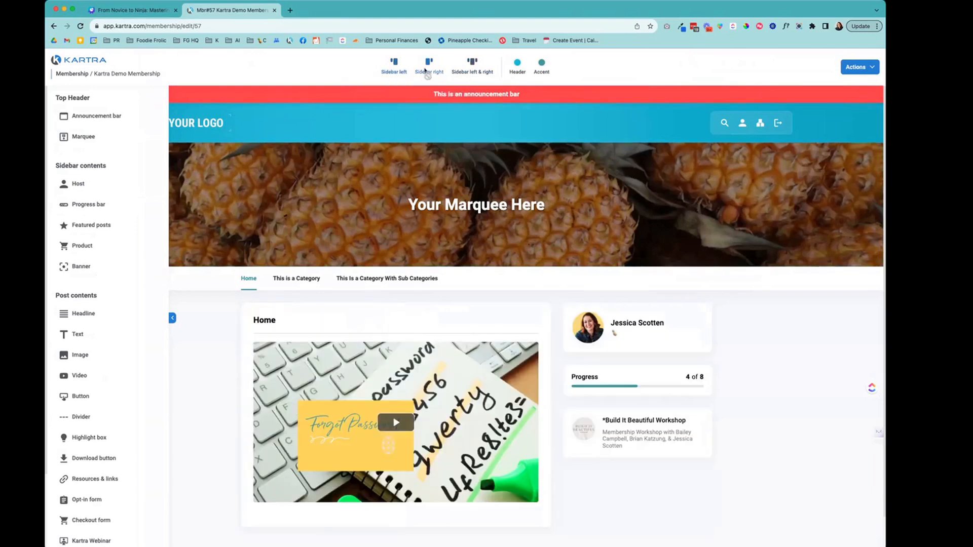
pyautogui.click(481, 72)
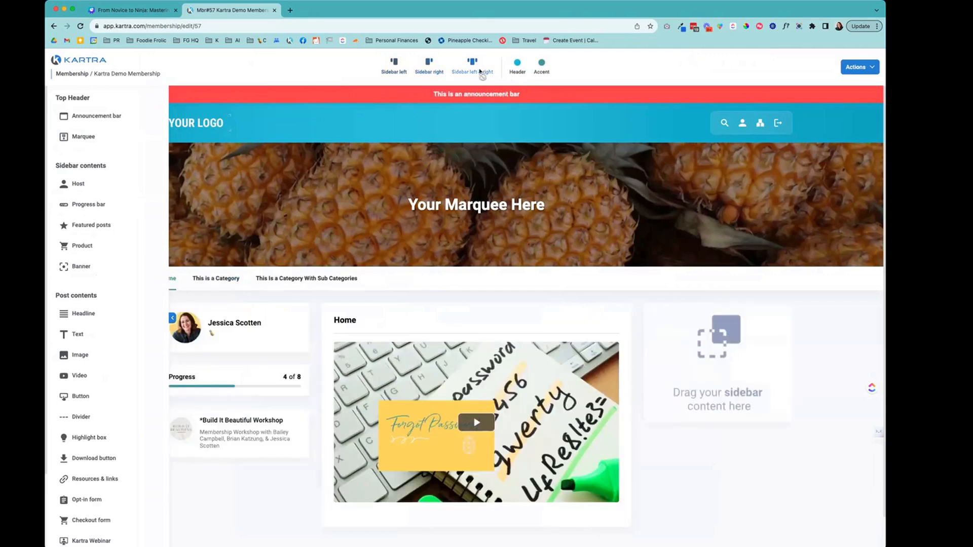
pyautogui.click(434, 73)
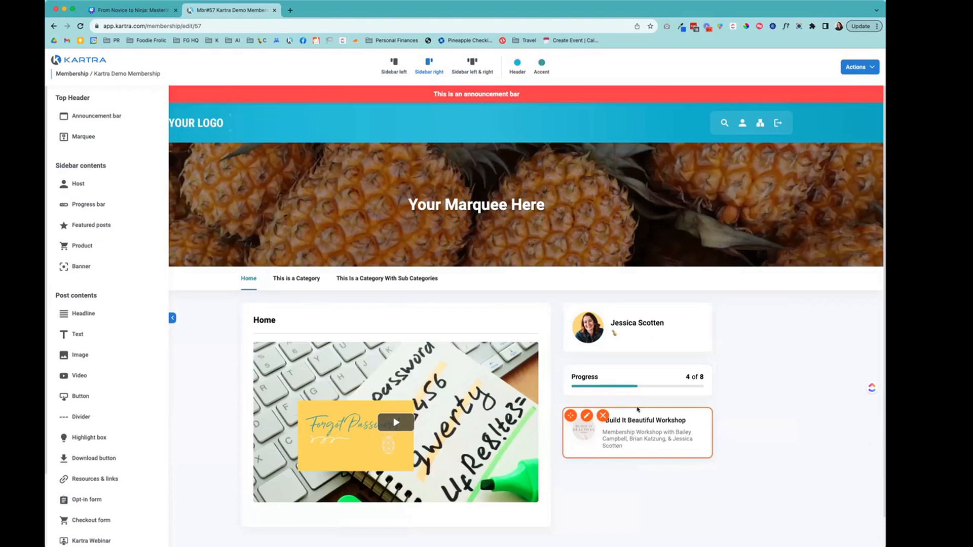
# Set the portal's header color to the teal rgb(78, 162, 174) from the Pineapple Relations palette.
pyautogui.click(517, 63)
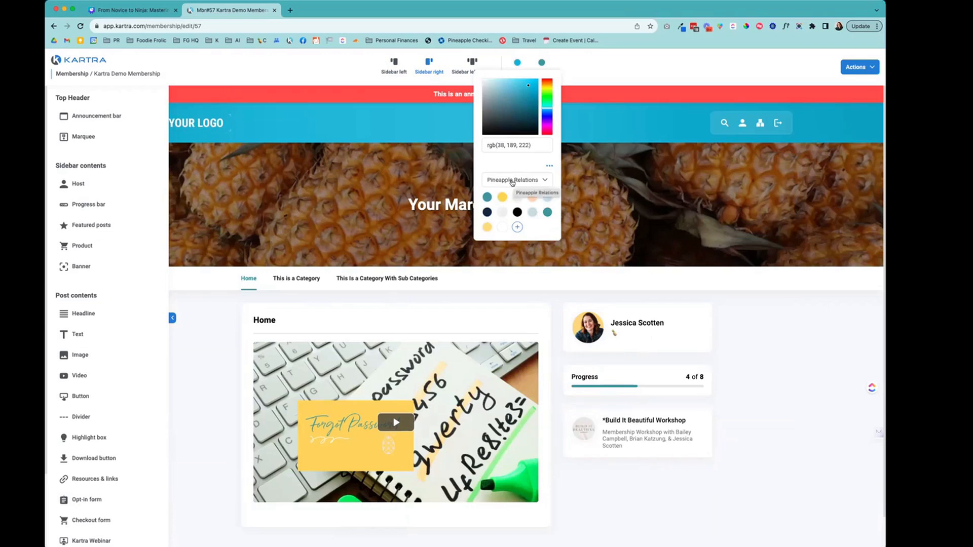
pyautogui.click(531, 212)
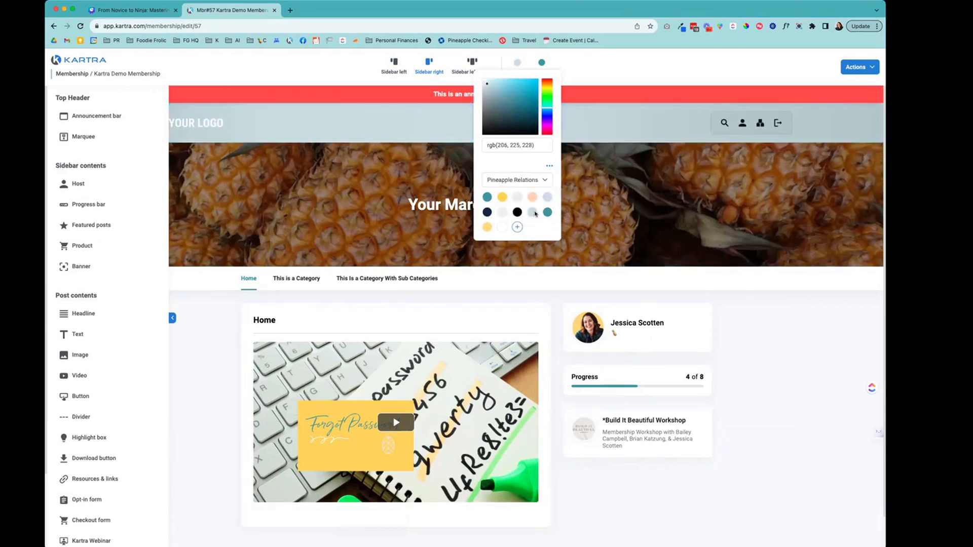
pyautogui.click(548, 213)
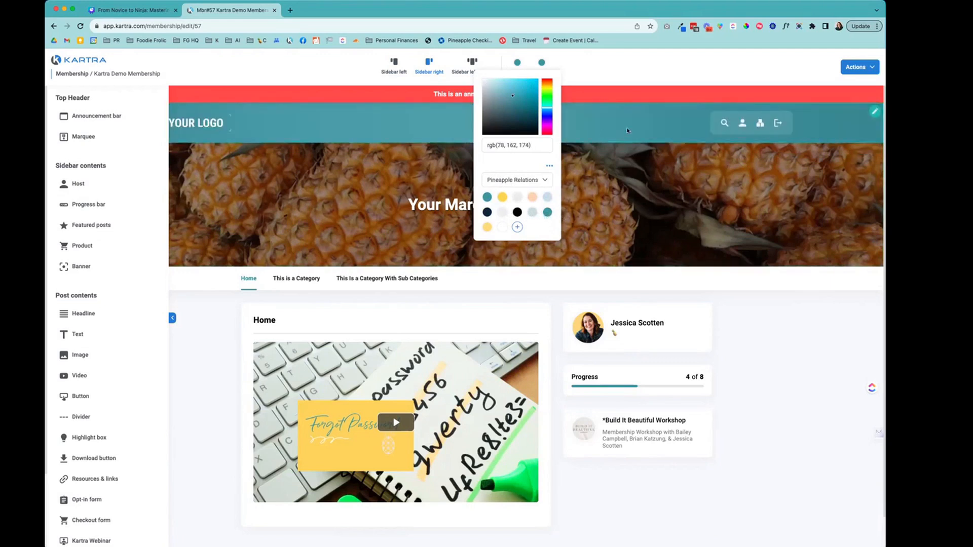
pyautogui.click(379, 102)
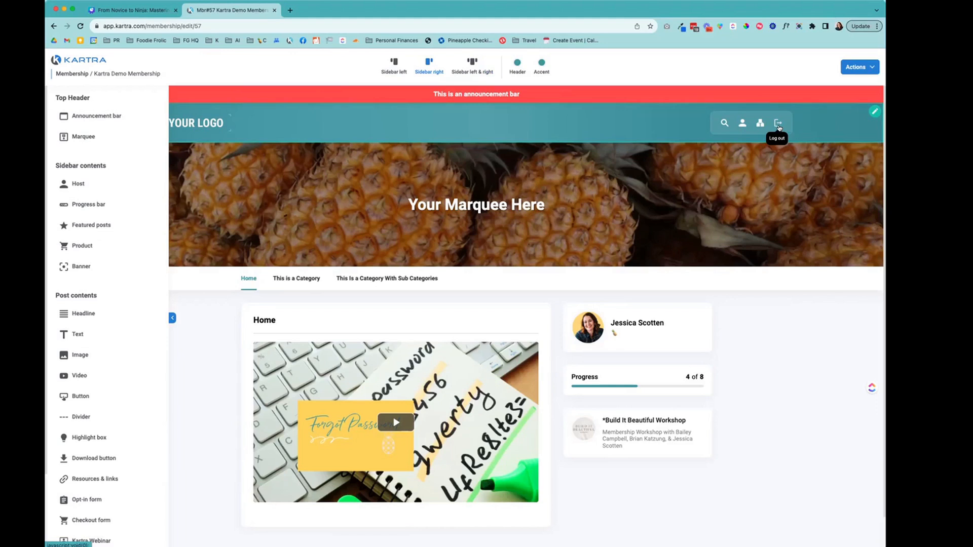
# Review the announcement bar settings and the header's logo and icon label options without changing them.
pyautogui.click(748, 101)
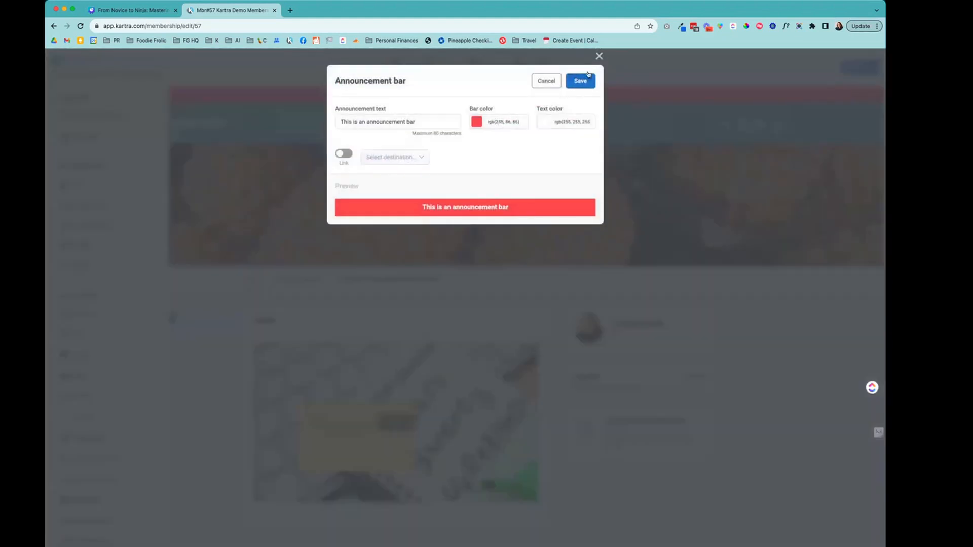
pyautogui.click(579, 82)
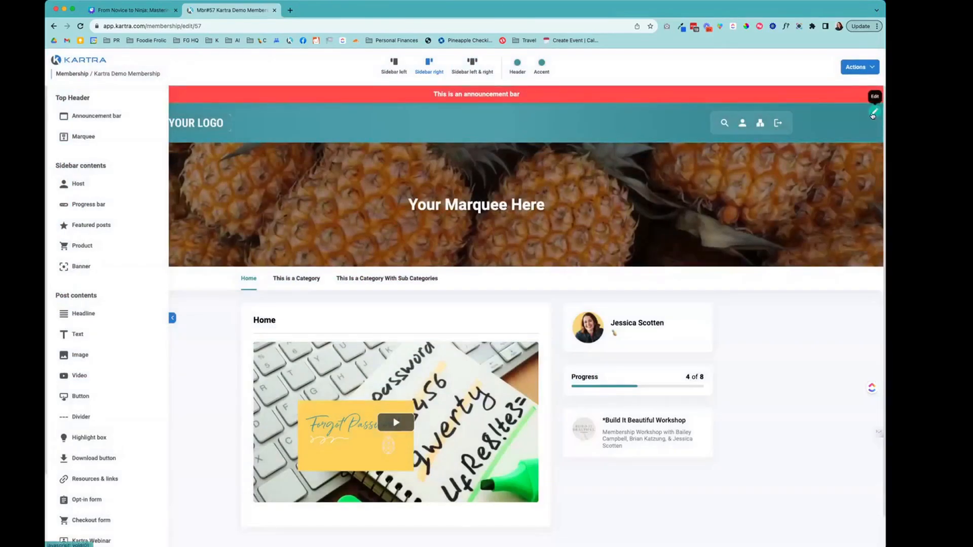
pyautogui.click(873, 114)
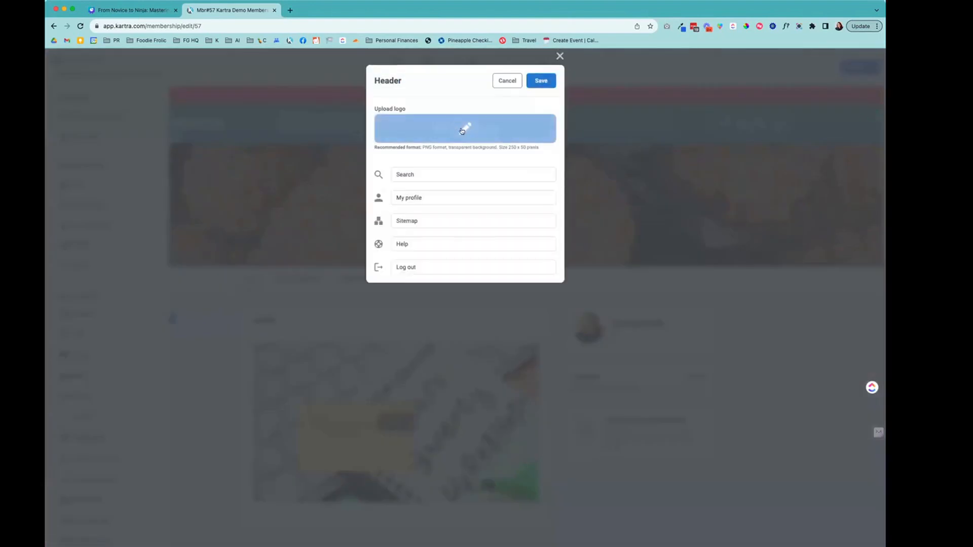
pyautogui.click(419, 172)
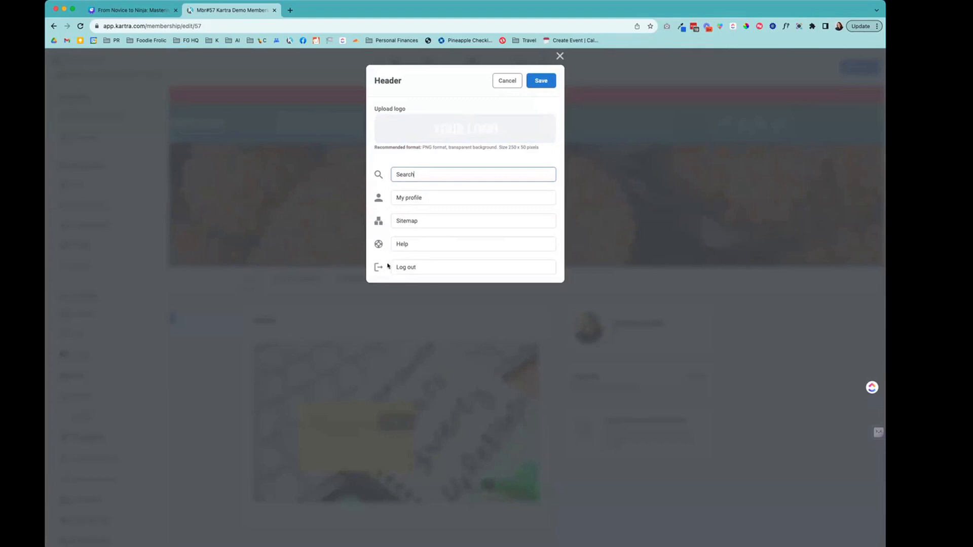
pyautogui.click(559, 56)
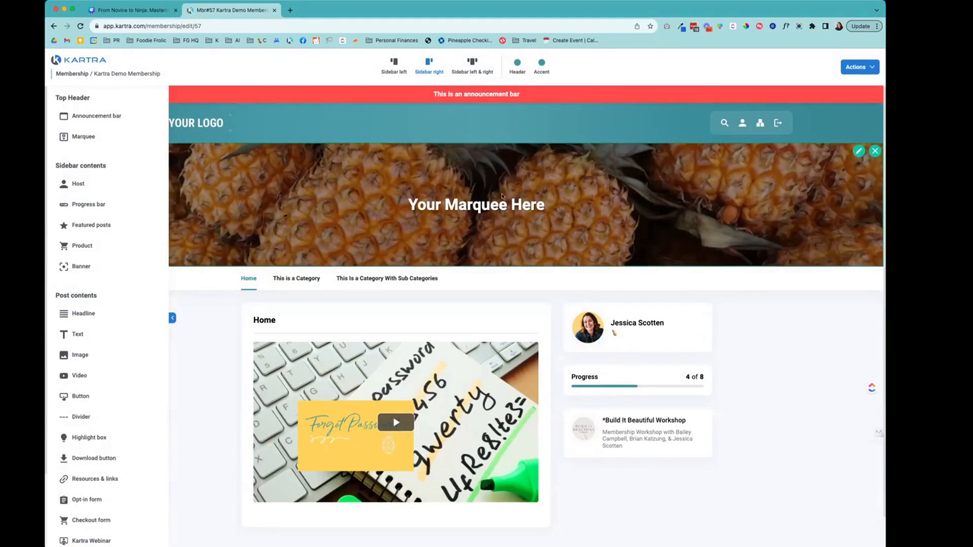
# Remove the header text from the marquee so only its background image is used, and save it.
pyautogui.click(858, 152)
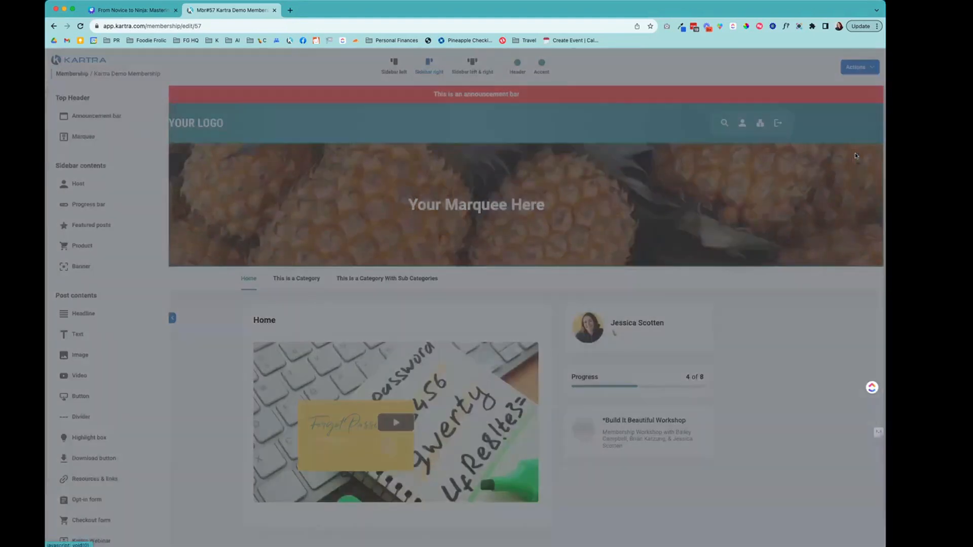
pyautogui.tripleClick(415, 126)
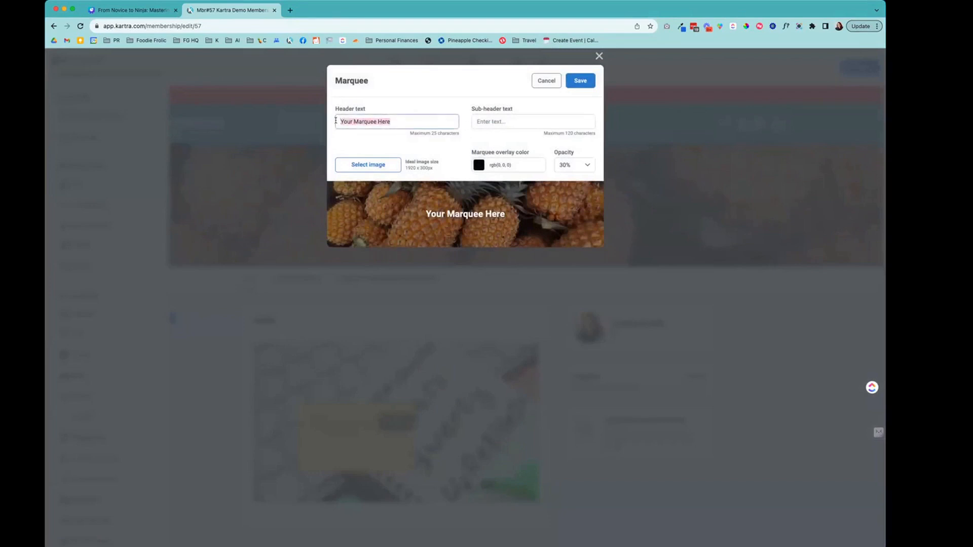
pyautogui.press('BackSpace')
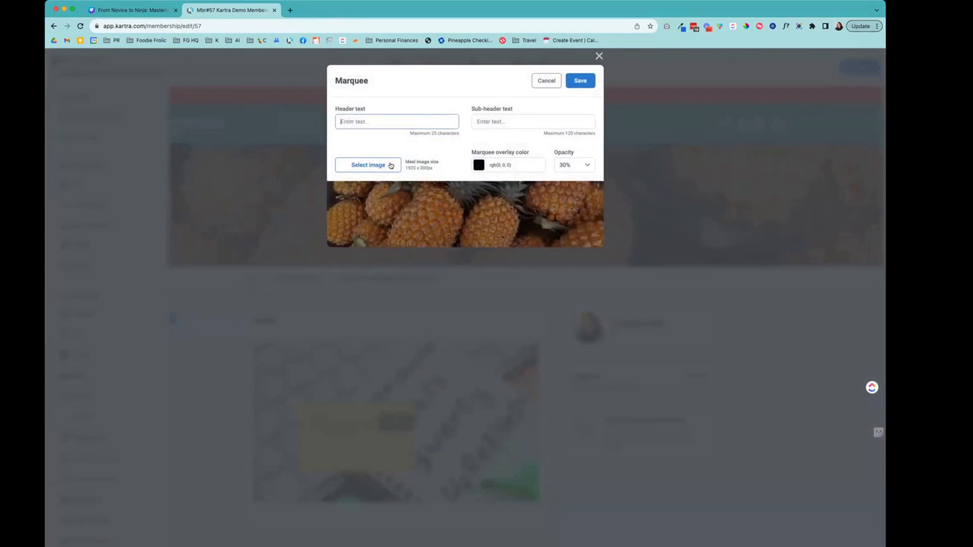
pyautogui.moveTo(404, 168); pyautogui.dragTo(434, 169)
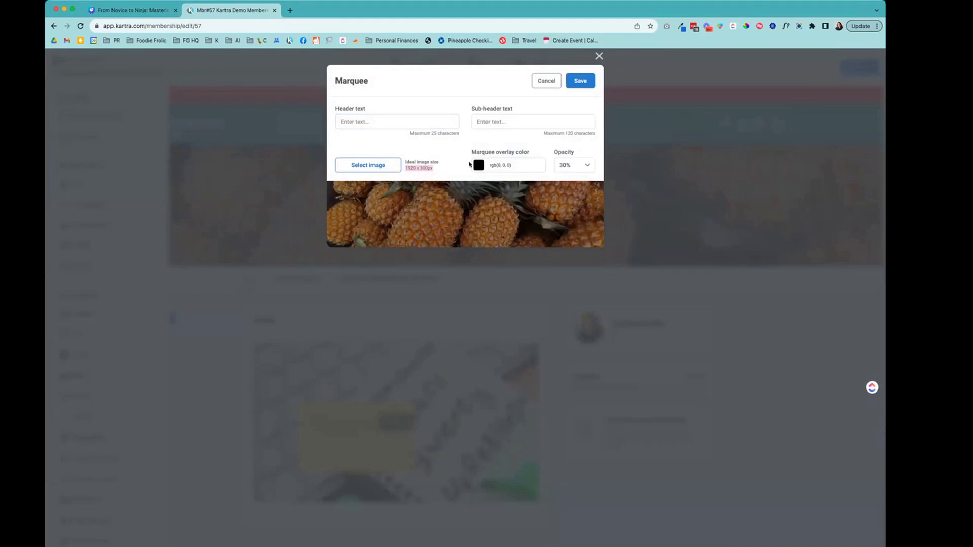
pyautogui.click(590, 79)
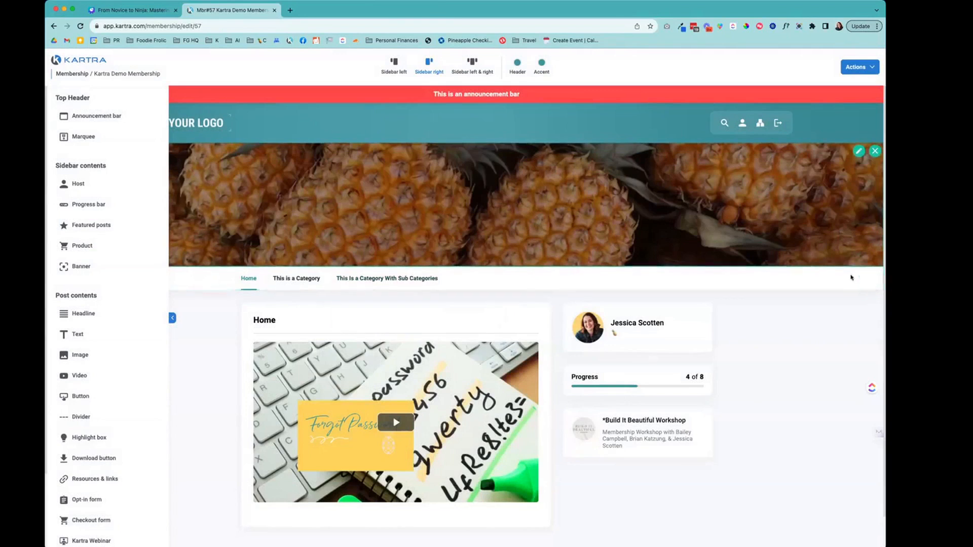
# Review the navigation menu's category structure and view the post This Is A Post under This is a Category.
pyautogui.click(874, 275)
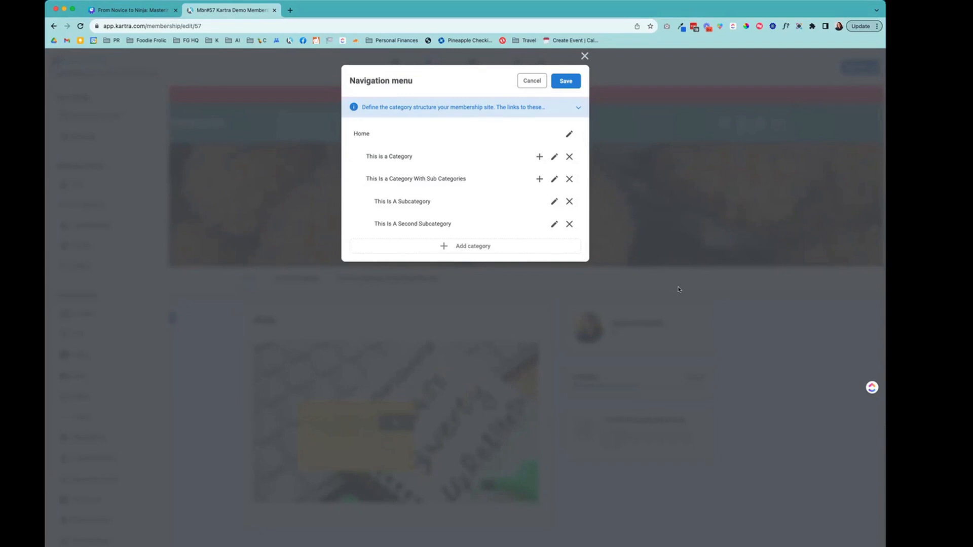
pyautogui.click(566, 81)
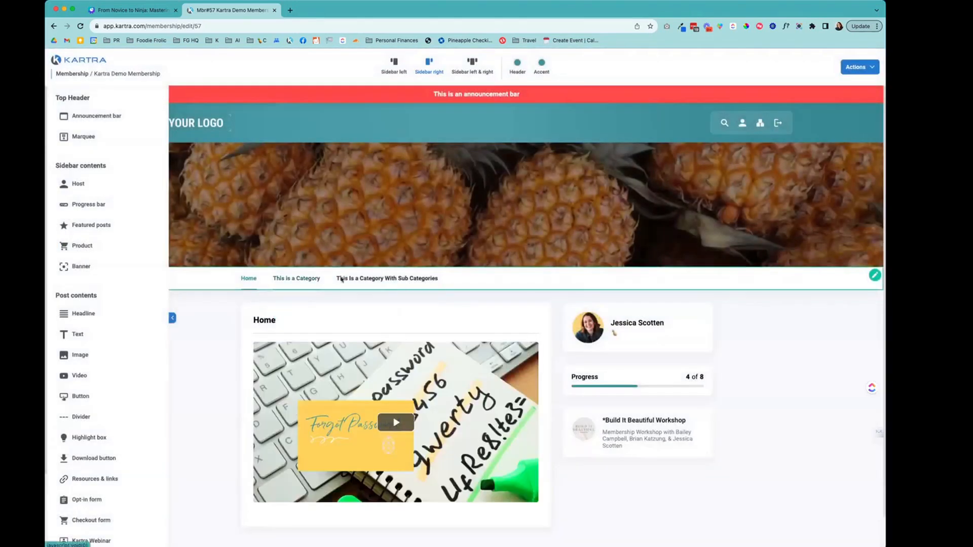
pyautogui.moveTo(298, 278)
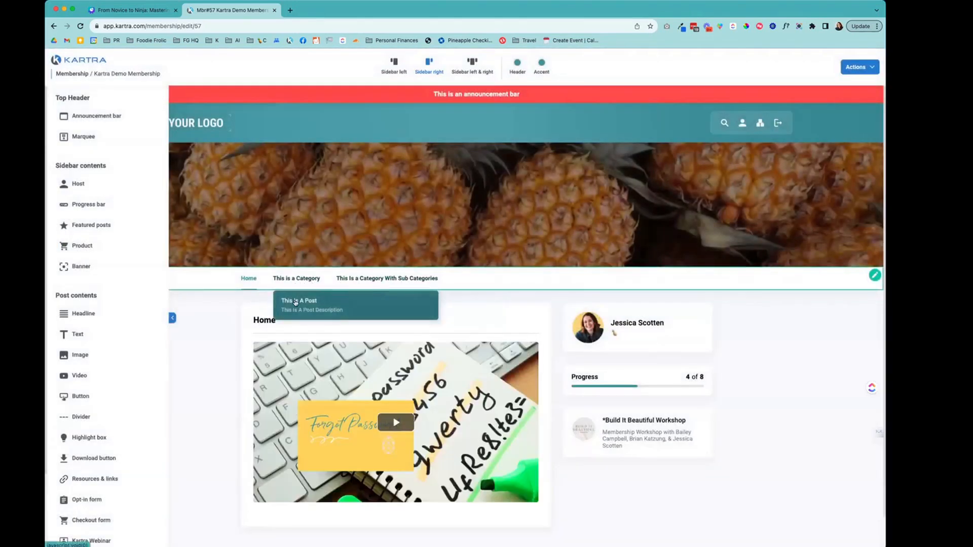
pyautogui.click(296, 302)
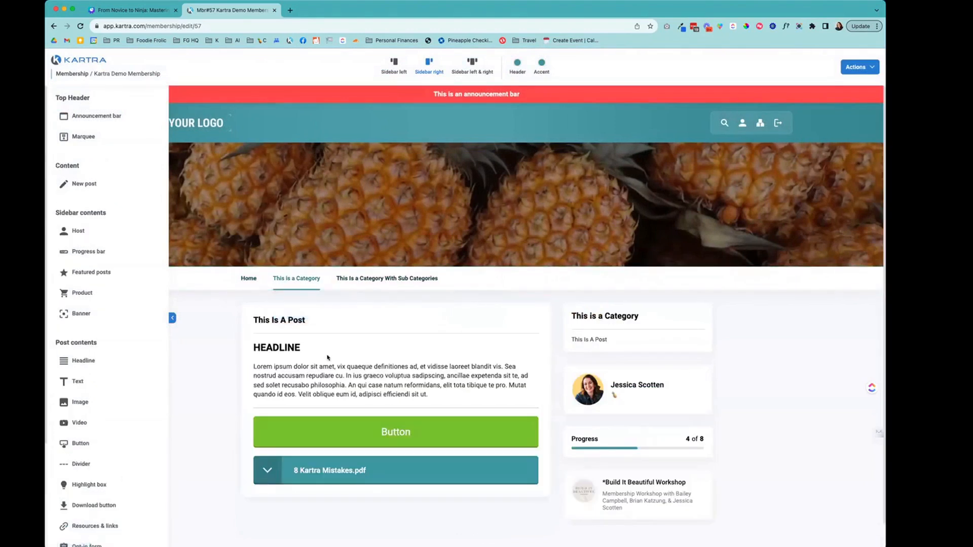
pyautogui.scroll(-1, 327, 357)
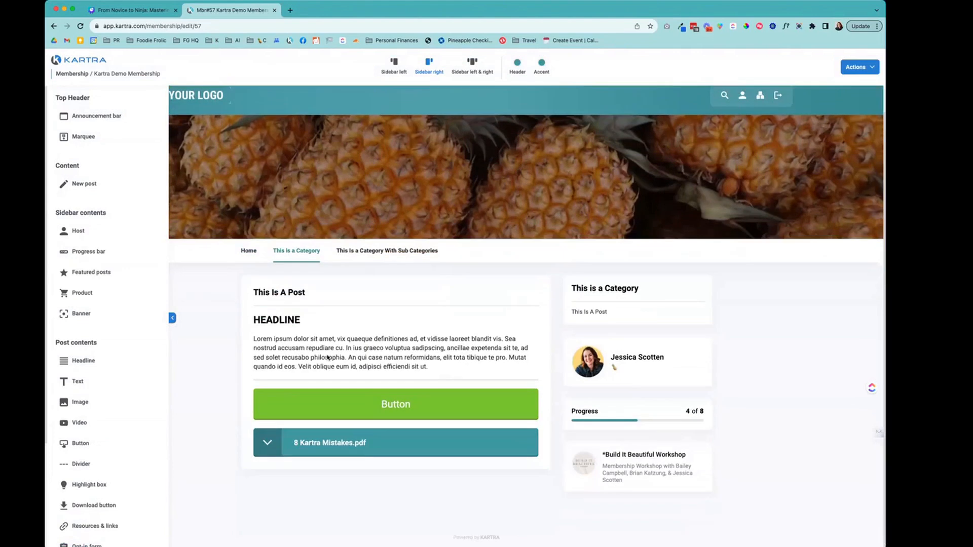
pyautogui.moveTo(327, 356)
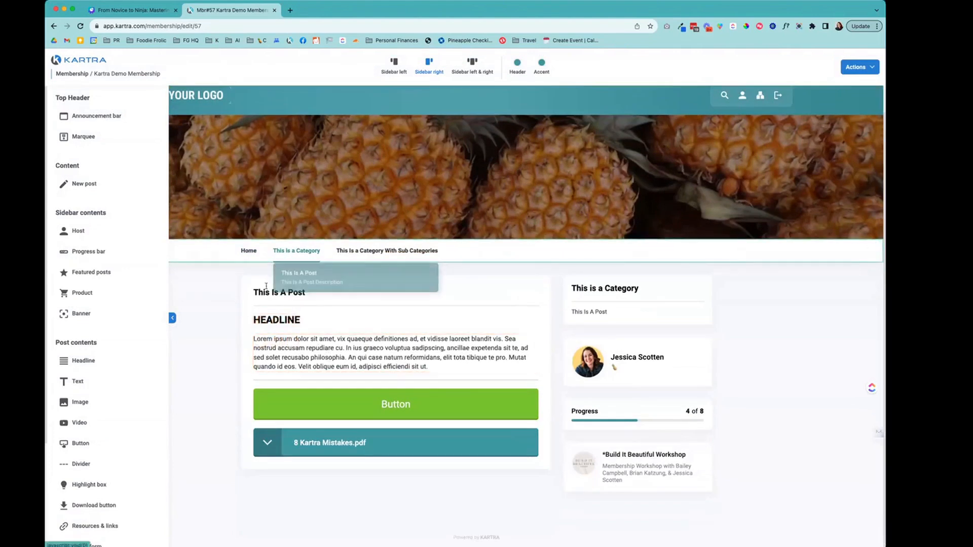
# Choose an icon for the post This Is A Post in its settings and save the post.
pyautogui.click(595, 315)
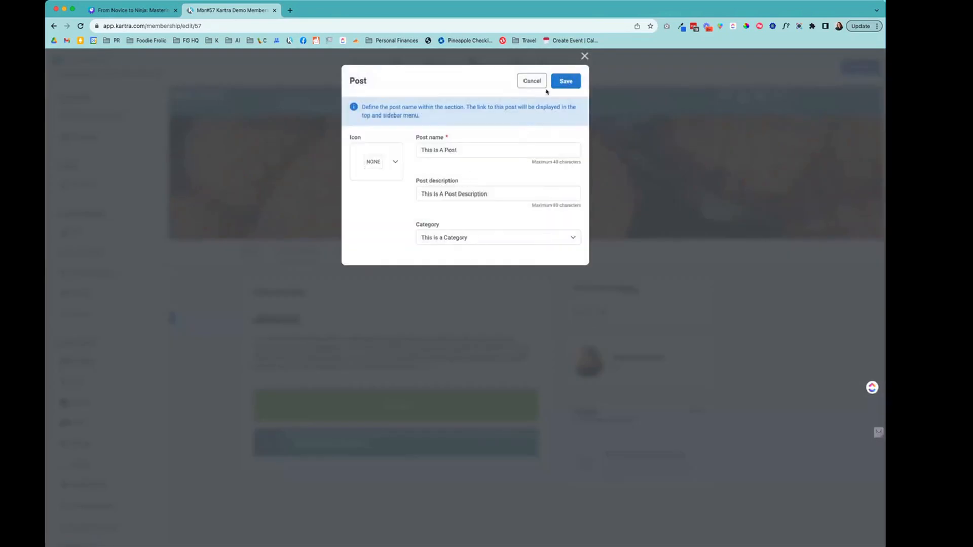
pyautogui.click(389, 162)
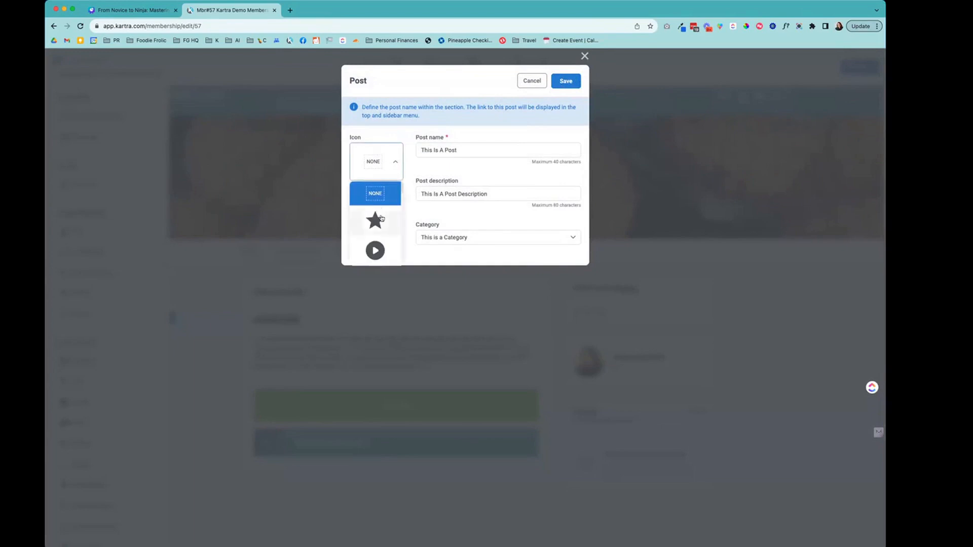
pyautogui.scroll(-3, 382, 221)
pyautogui.scroll(-6, 384, 222)
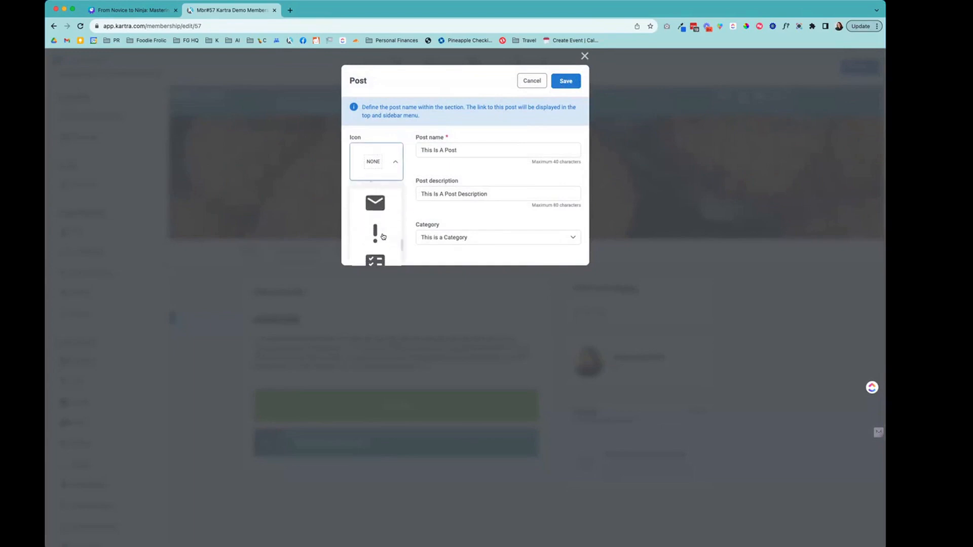
pyautogui.scroll(10, 383, 236)
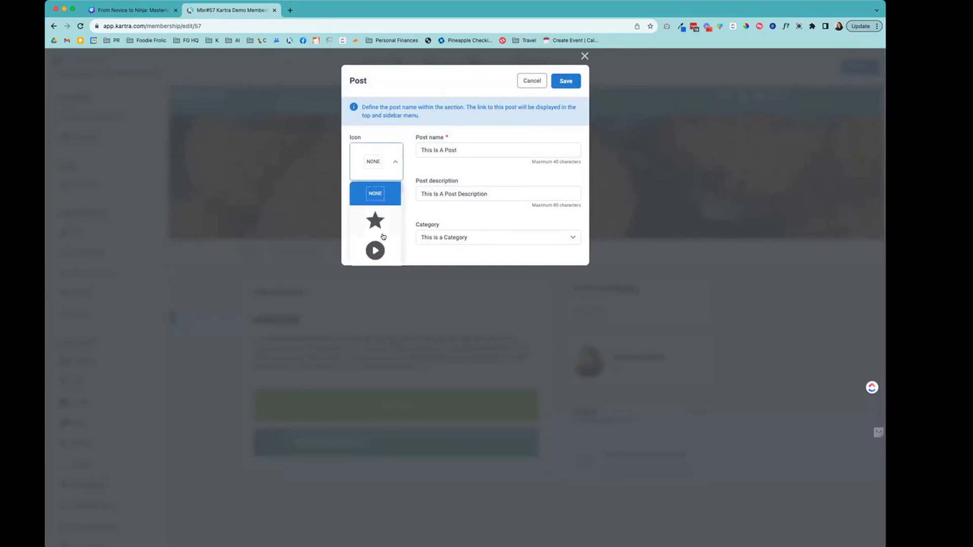
pyautogui.scroll(-1, 384, 236)
pyautogui.click(380, 235)
pyautogui.click(566, 81)
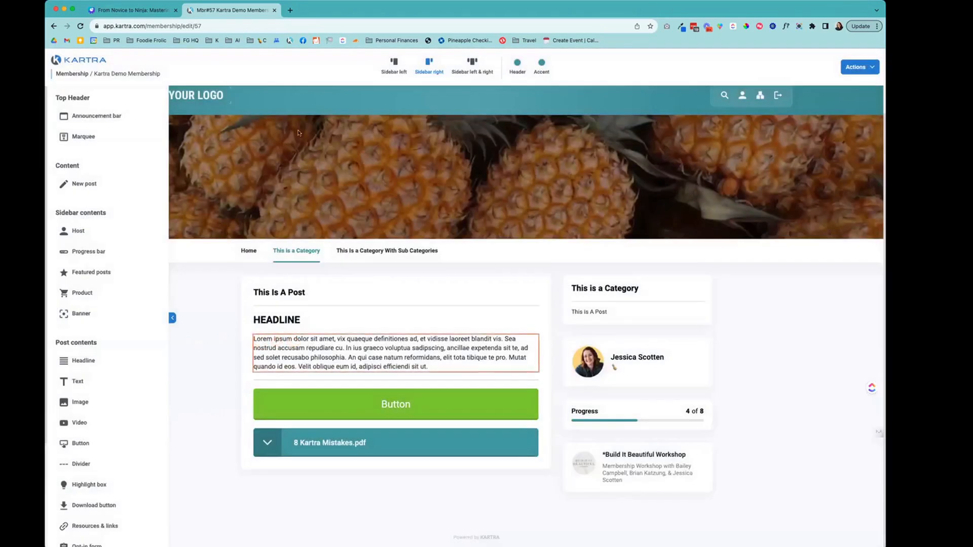
# Add a Kartra video from the Build It Beautiful category to This Is A Post, directly below its body text, and save it.
pyautogui.moveTo(297, 250)
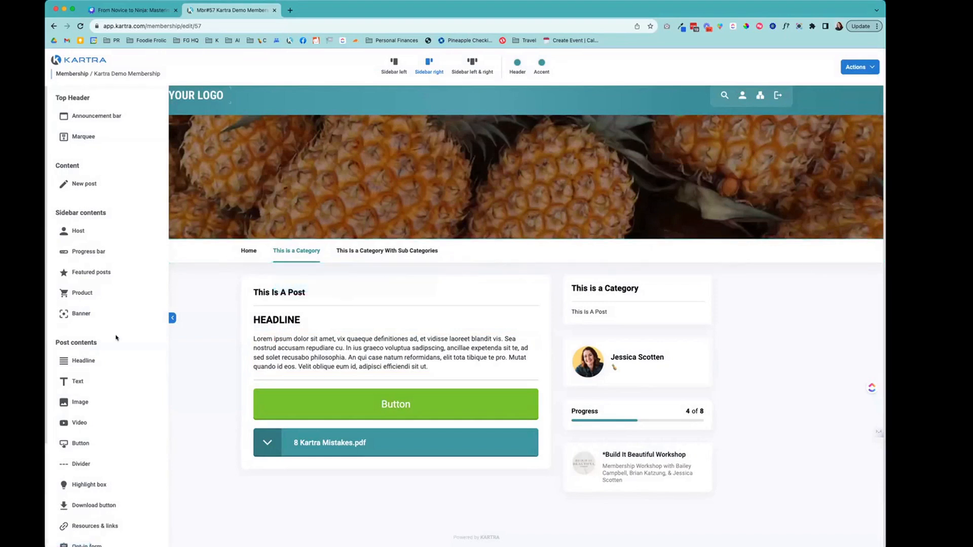
pyautogui.scroll(-3, 111, 363)
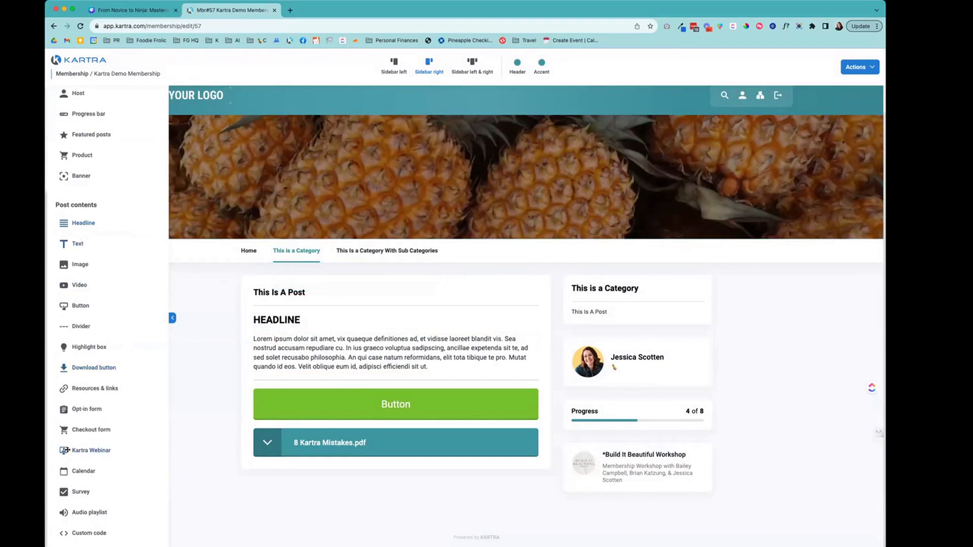
pyautogui.moveTo(278, 321)
pyautogui.moveTo(81, 285); pyautogui.dragTo(430, 424)
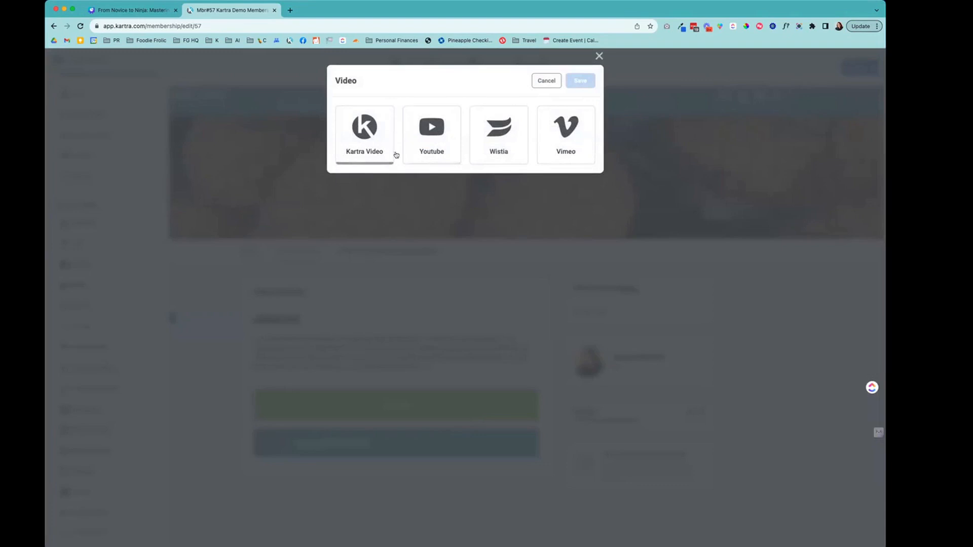
pyautogui.click(364, 156)
pyautogui.click(369, 200)
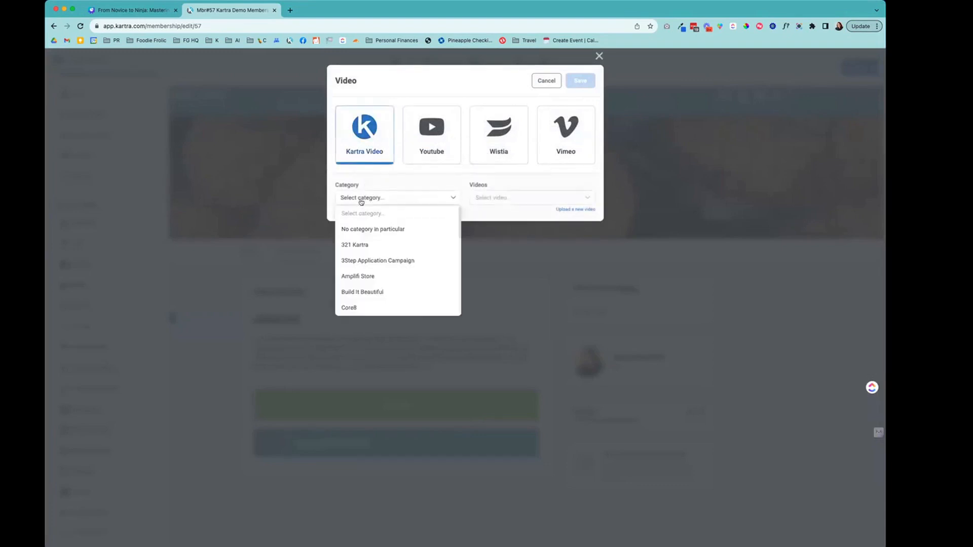
pyautogui.click(379, 245)
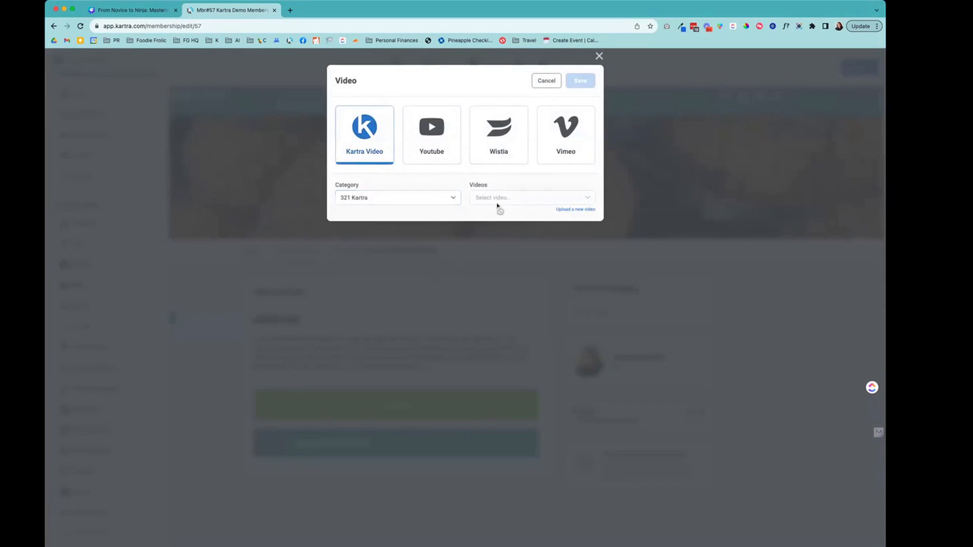
pyautogui.click(355, 202)
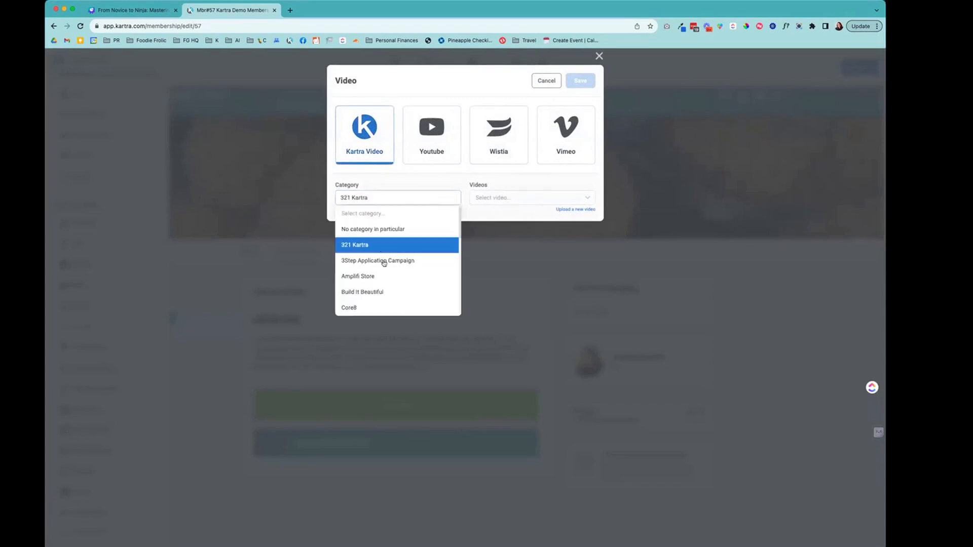
pyautogui.click(362, 292)
pyautogui.click(524, 197)
pyautogui.click(514, 229)
pyautogui.click(581, 81)
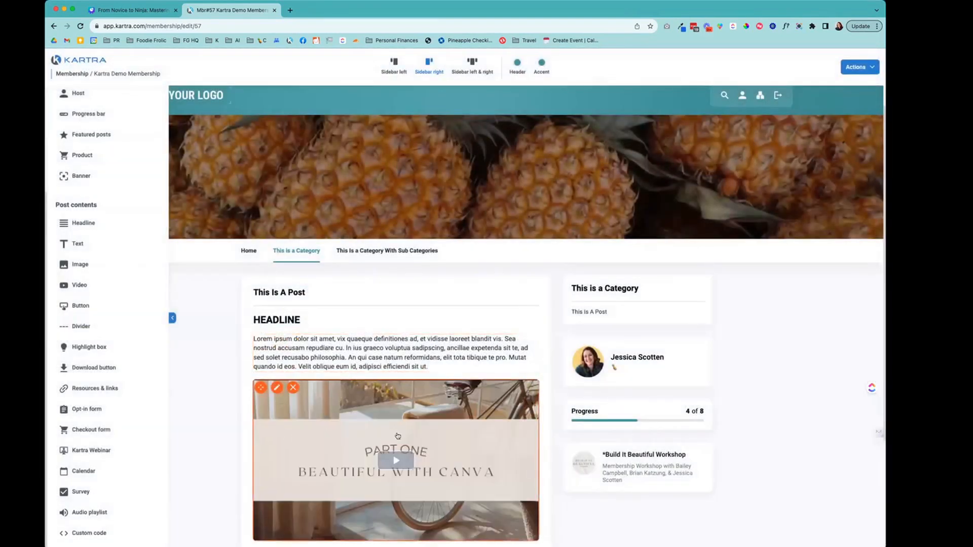
# Review the green button's text, color and link settings and the post's overall layout without making changes.
pyautogui.scroll(-5, 397, 436)
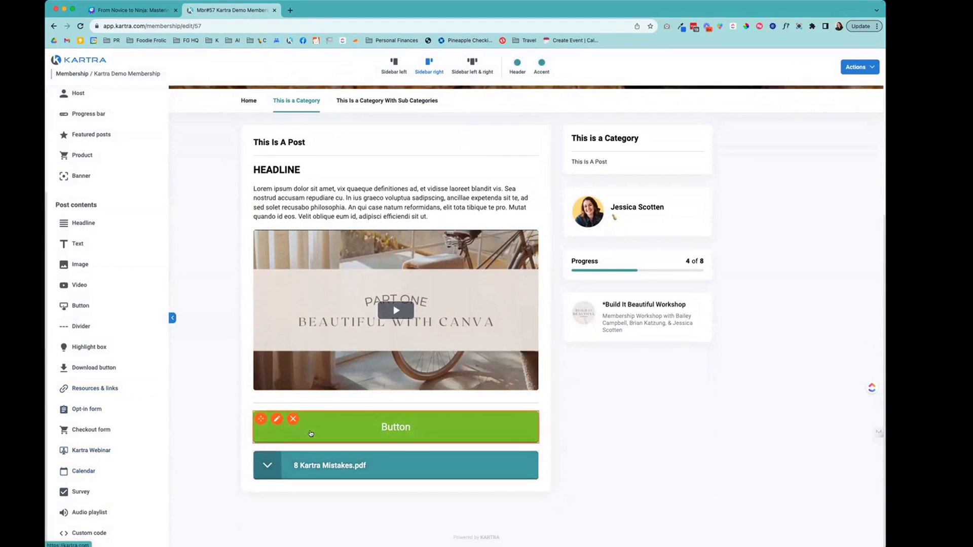
pyautogui.click(277, 418)
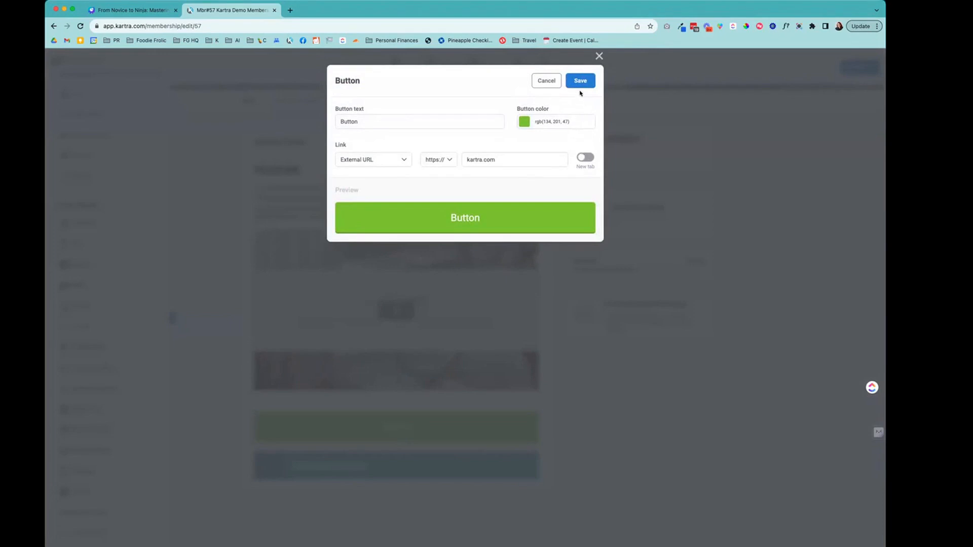
pyautogui.click(599, 56)
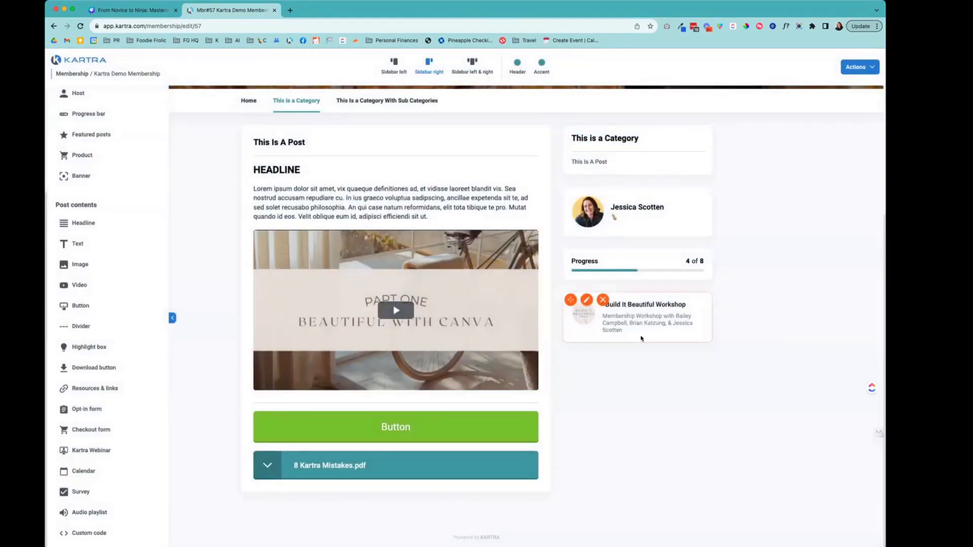
pyautogui.scroll(5, 195, 294)
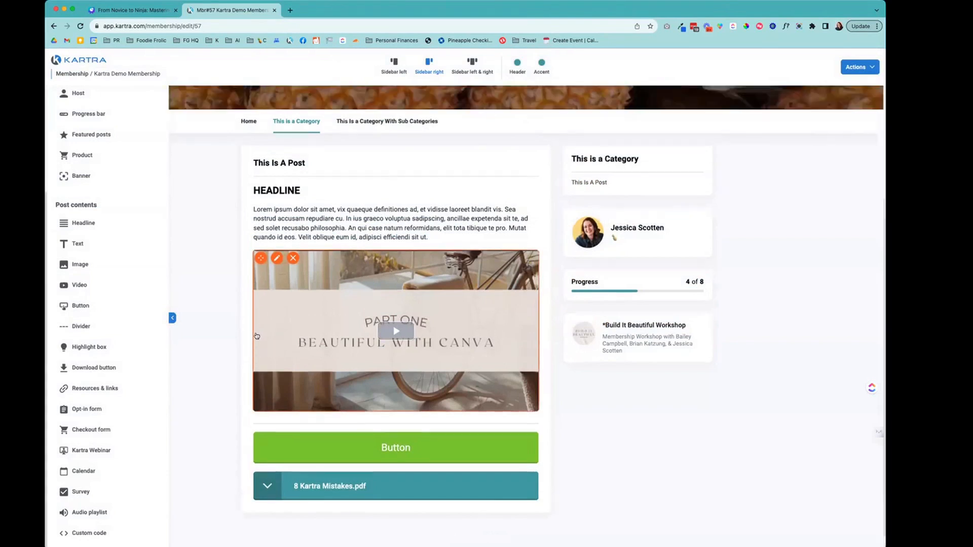
pyautogui.scroll(-5, 203, 294)
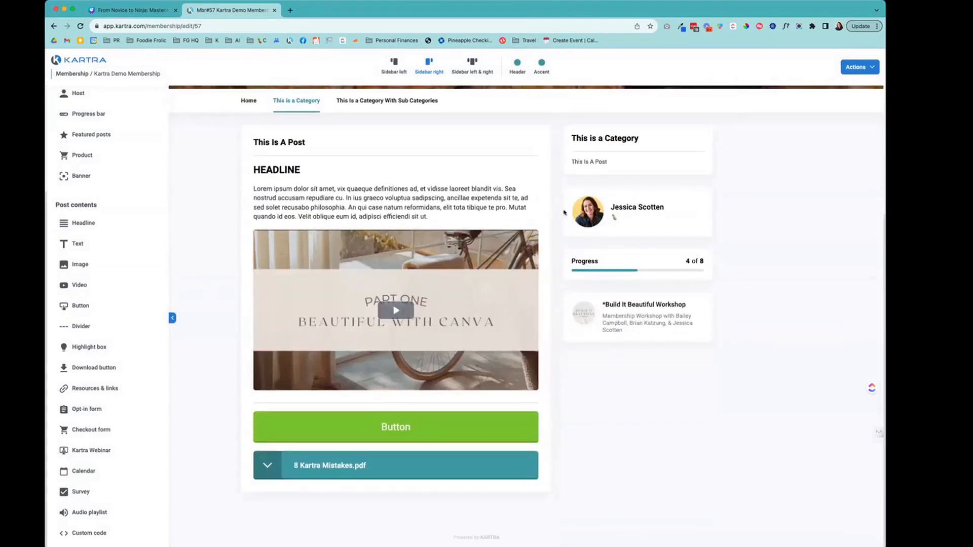
# Replace the bio text in the sidebar's host block with ":-)" and save it.
pyautogui.click(586, 195)
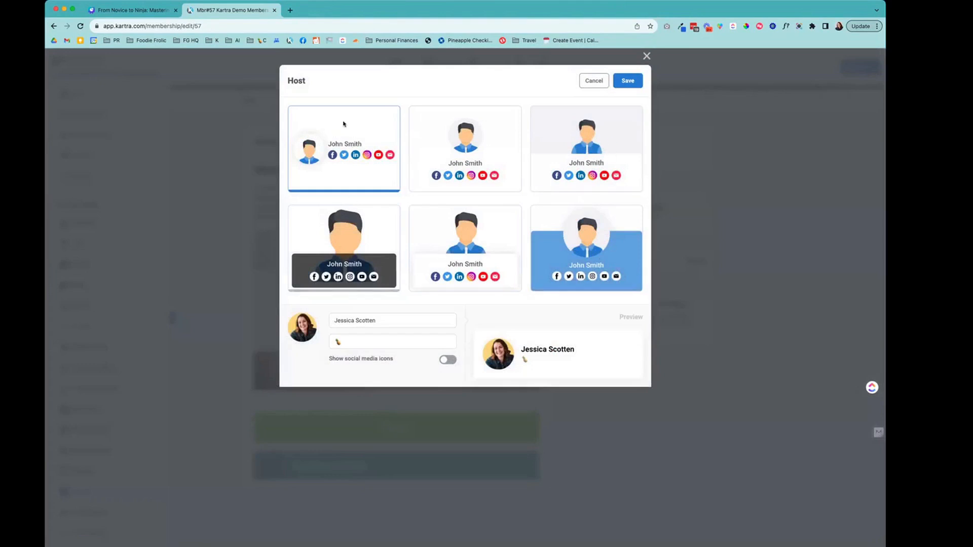
pyautogui.moveTo(347, 343); pyautogui.dragTo(335, 342)
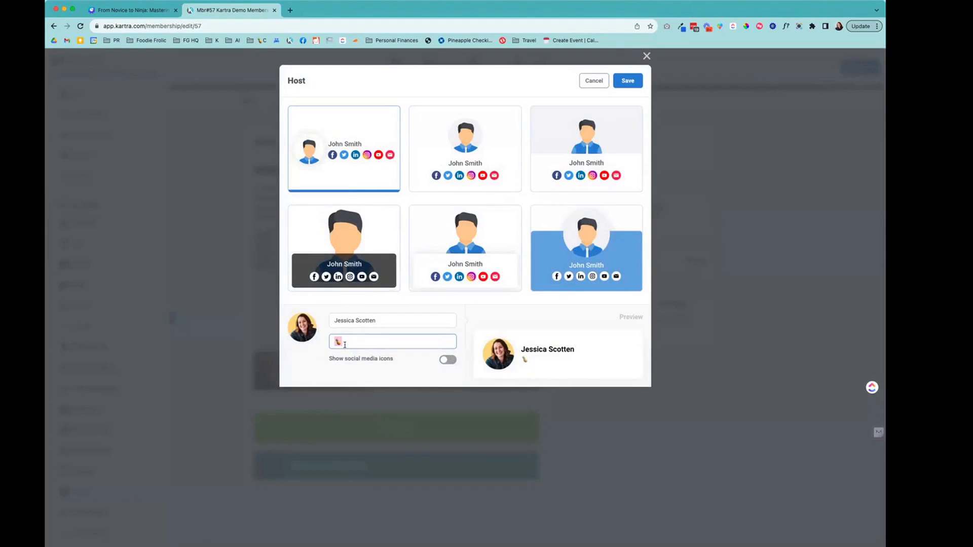
pyautogui.press('BackSpace')
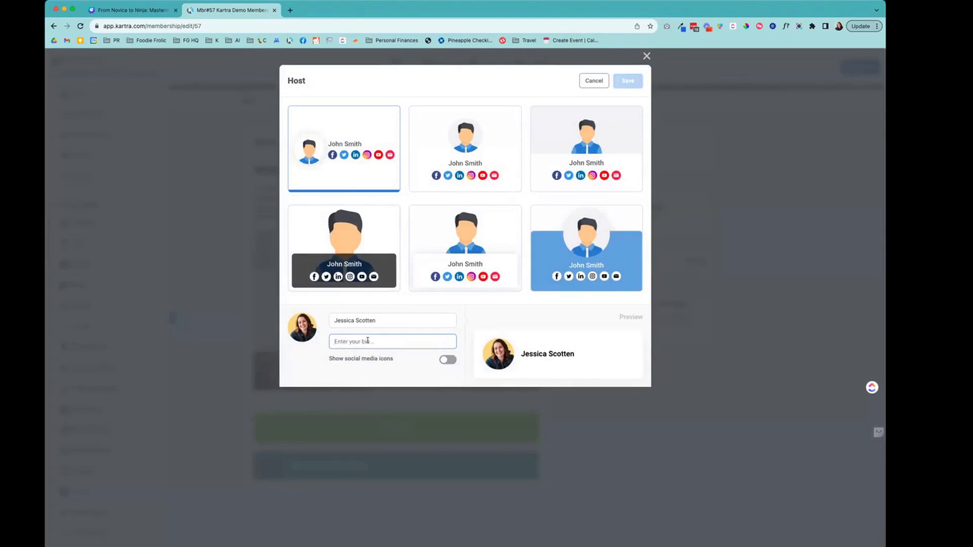
pyautogui.write(':)')
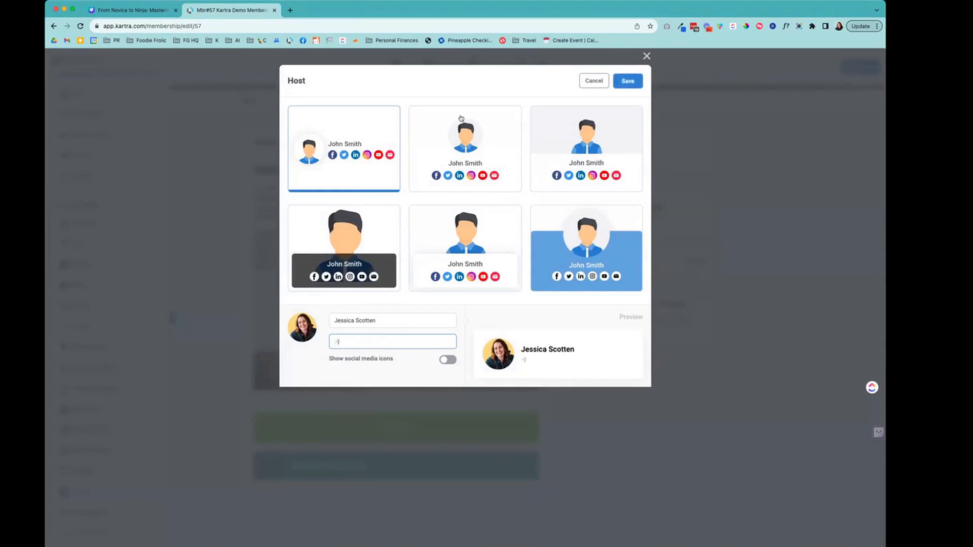
pyautogui.click(629, 81)
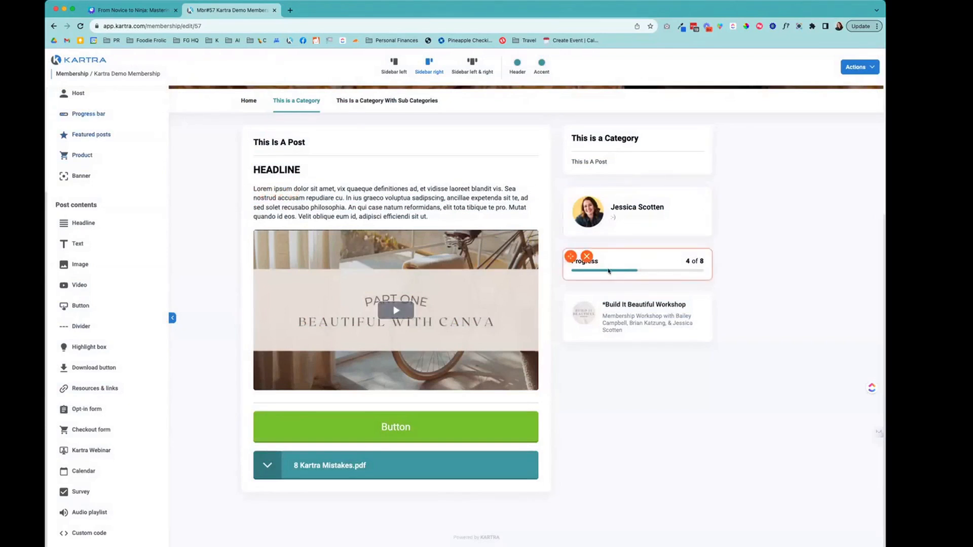
# Add a featured posts block titled "New posts" listing This Is A Post between the sidebar's host and progress blocks, and save it.
pyautogui.moveTo(89, 135); pyautogui.dragTo(650, 302)
pyautogui.moveTo(458, 145); pyautogui.dragTo(407, 145)
pyautogui.write('new Psotes')
pyautogui.hotkey('ctrl', 'a')
pyautogui.write('Now posts')
pyautogui.click(426, 185)
pyautogui.click(438, 232)
pyautogui.click(565, 185)
pyautogui.click(563, 82)
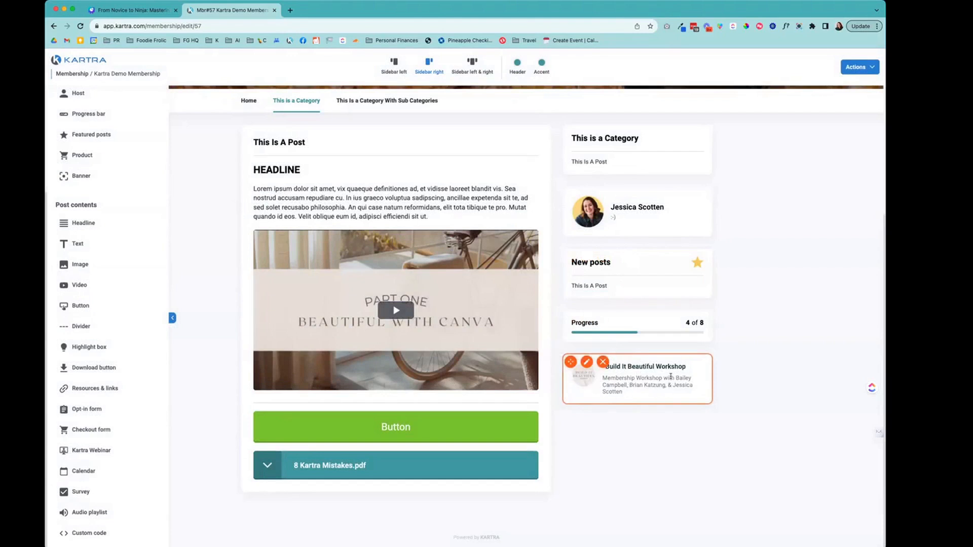
# Review the image and redirect URL options of a sidebar banner block without adding it.
pyautogui.moveTo(76, 176); pyautogui.dragTo(631, 409)
pyautogui.moveTo(634, 384); pyautogui.dragTo(633, 386)
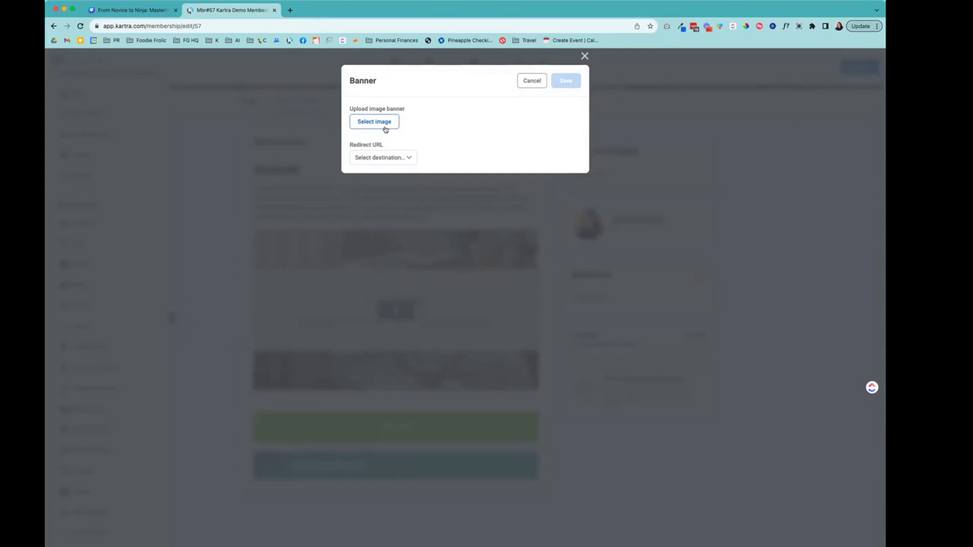
pyautogui.click(585, 56)
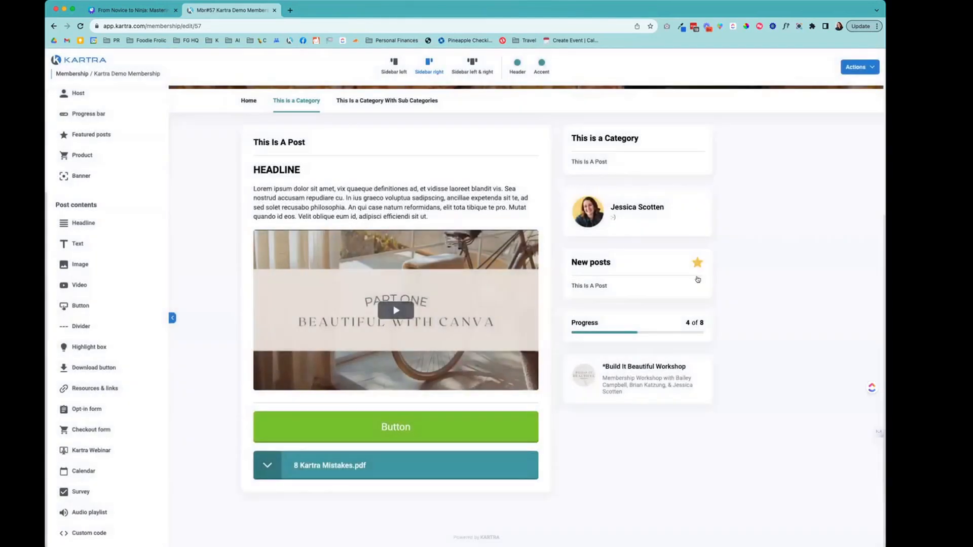
pyautogui.scroll(3, 441, 343)
pyautogui.scroll(-3, 441, 343)
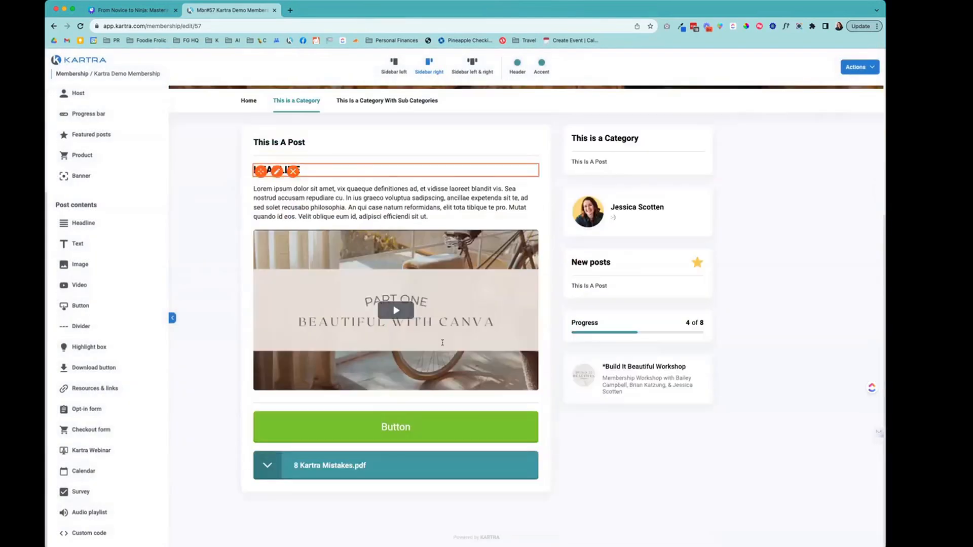
# Keep the first portal template, with the logo header above the navigation, and save and exit the membership builder.
pyautogui.click(855, 68)
pyautogui.click(839, 113)
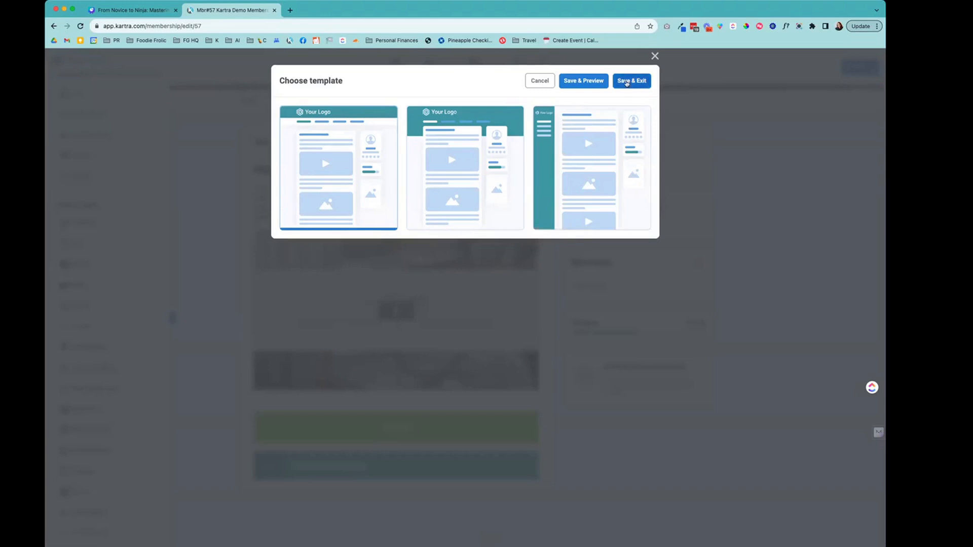
pyautogui.click(628, 82)
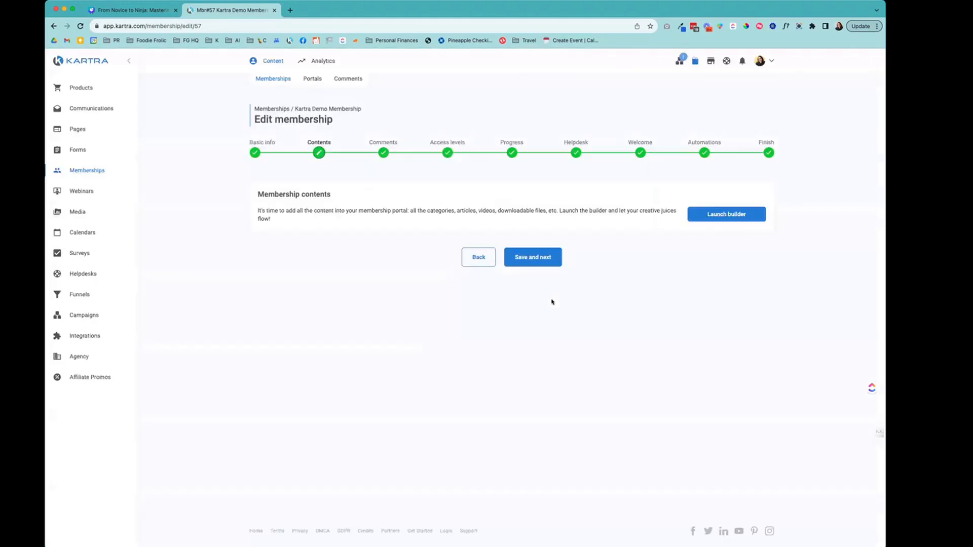
# Continue to the comments settings, save them with comments turned off for This Is A Post, and proceed to access levels.
pyautogui.click(532, 259)
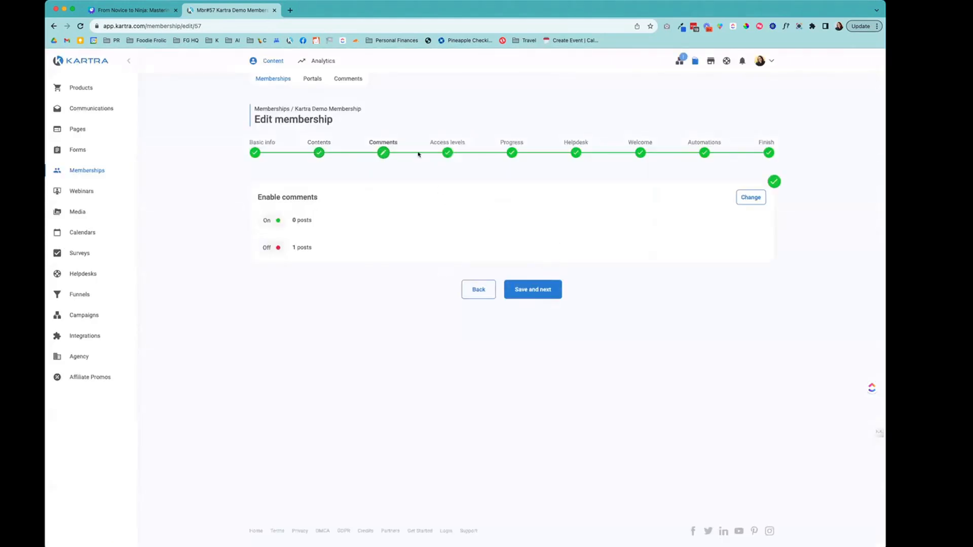
pyautogui.click(743, 199)
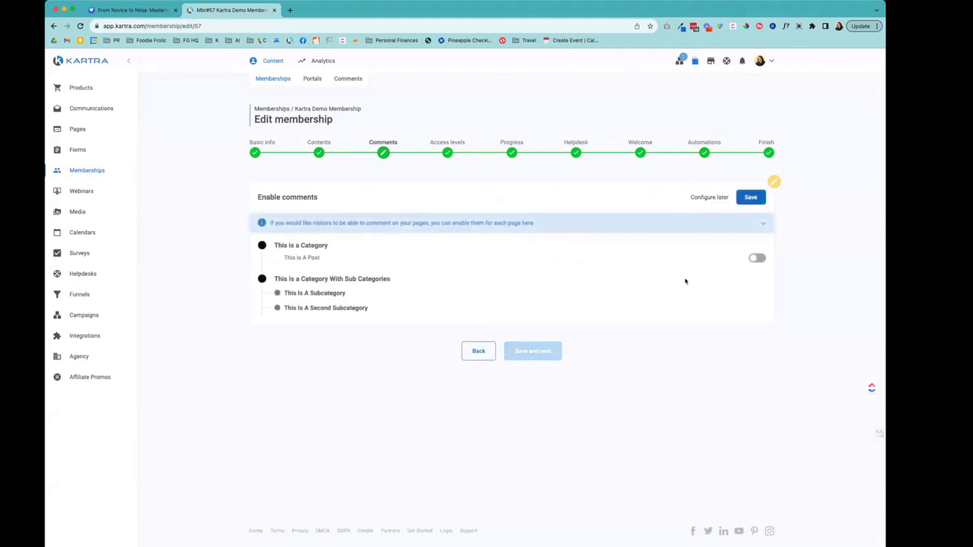
pyautogui.click(749, 198)
pyautogui.click(541, 292)
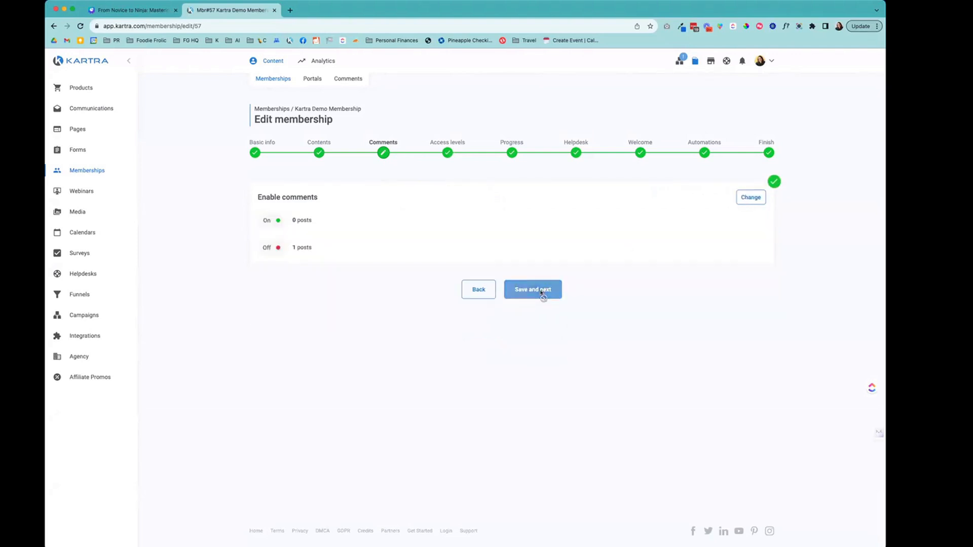
# Edit the membership access levels and add a second level named "2".
pyautogui.click(741, 198)
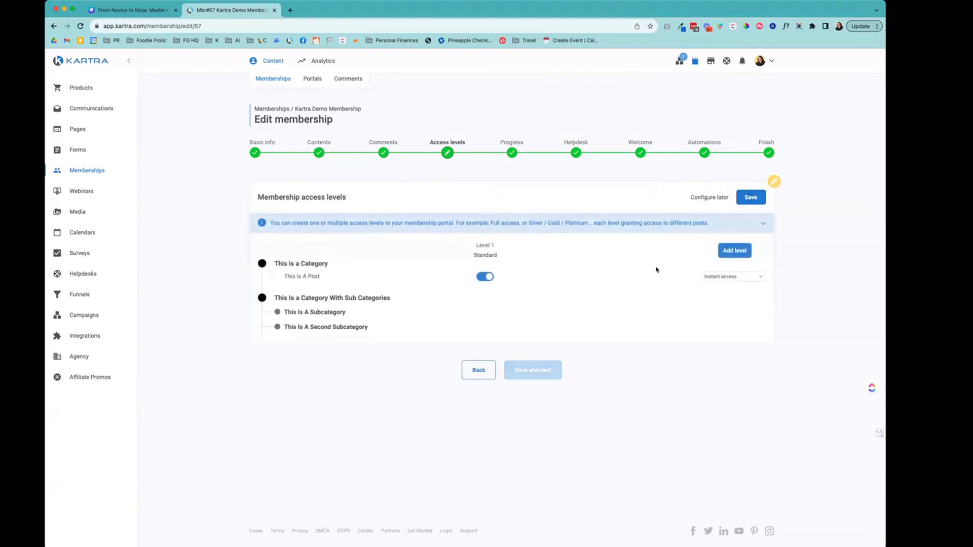
pyautogui.click(734, 250)
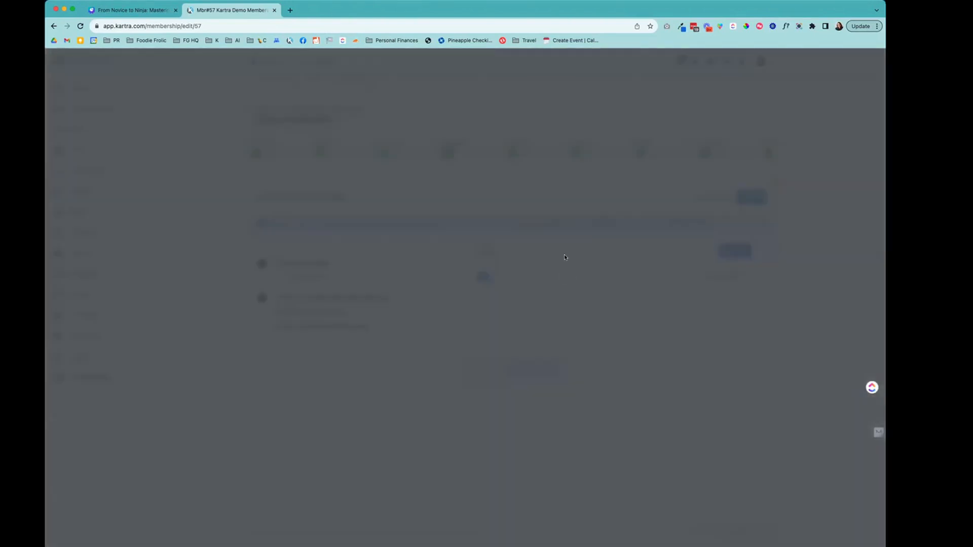
pyautogui.click(492, 125)
pyautogui.write('2')
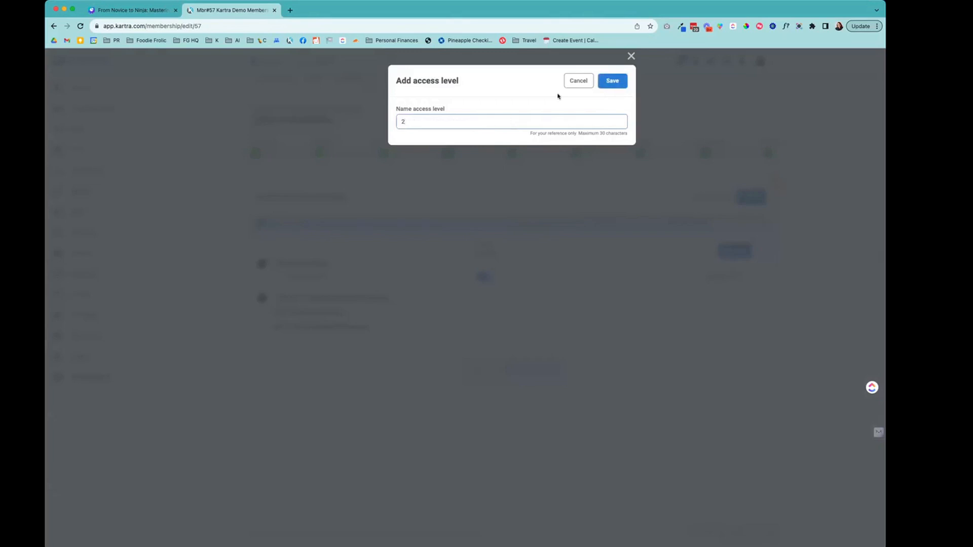
pyautogui.click(603, 84)
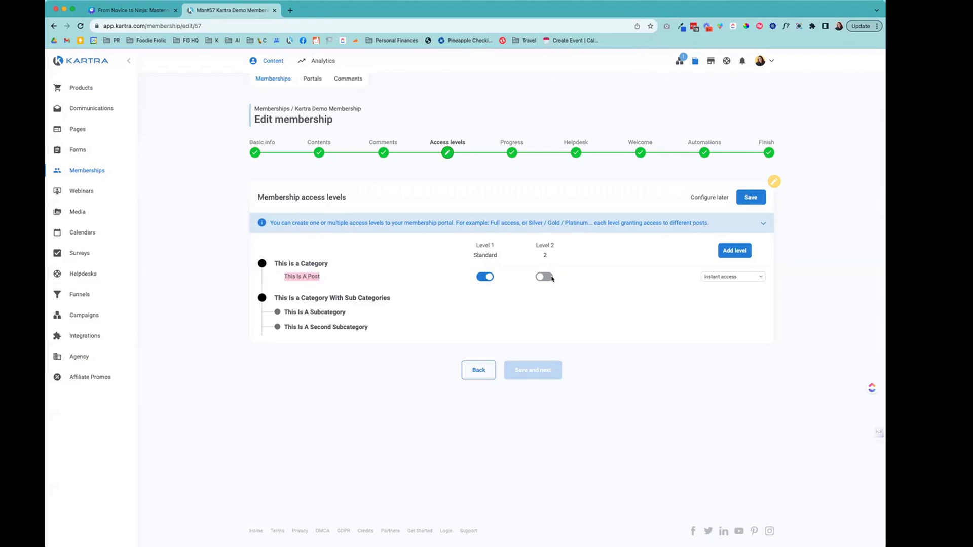
# Unlock This Is A Post 3 days after signup and save the membership access levels without adding another level.
pyautogui.click(719, 278)
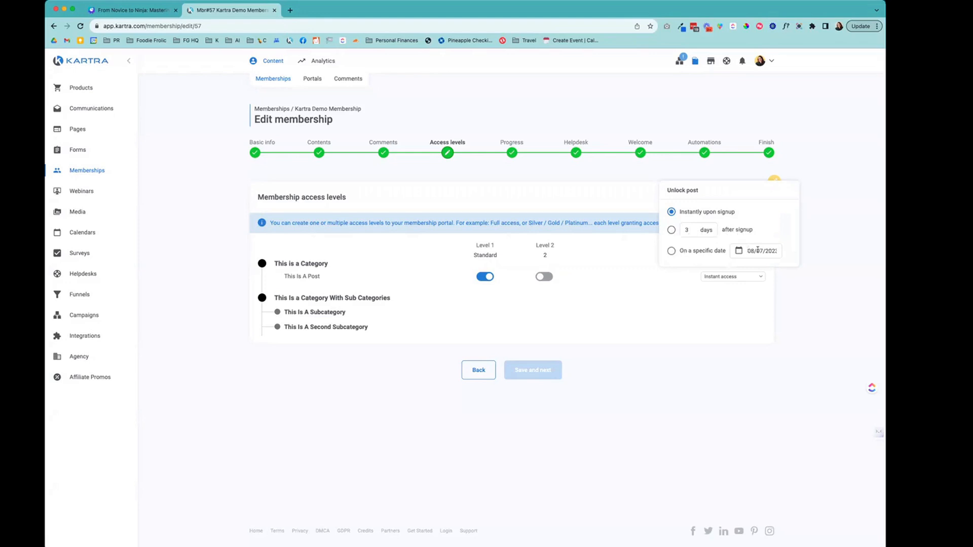
pyautogui.click(671, 230)
pyautogui.click(705, 332)
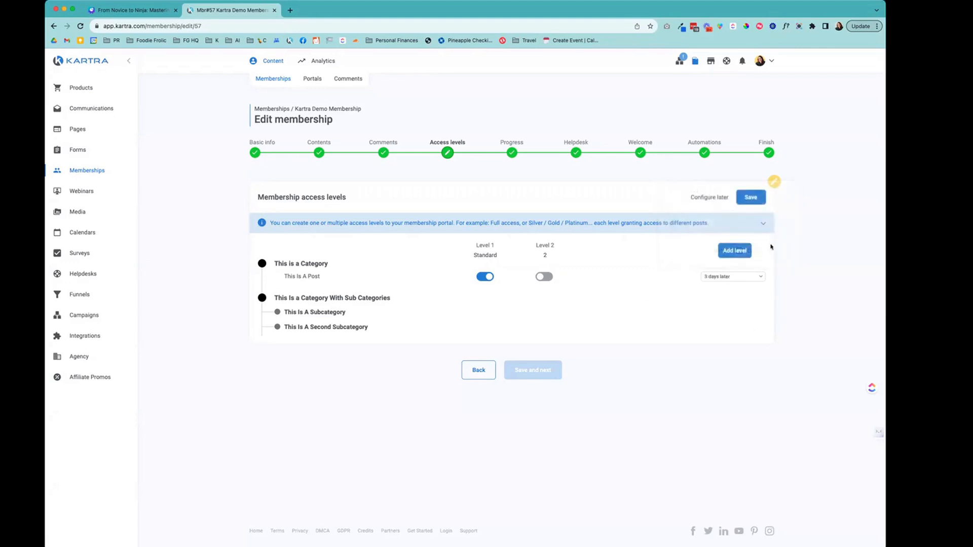
pyautogui.click(740, 252)
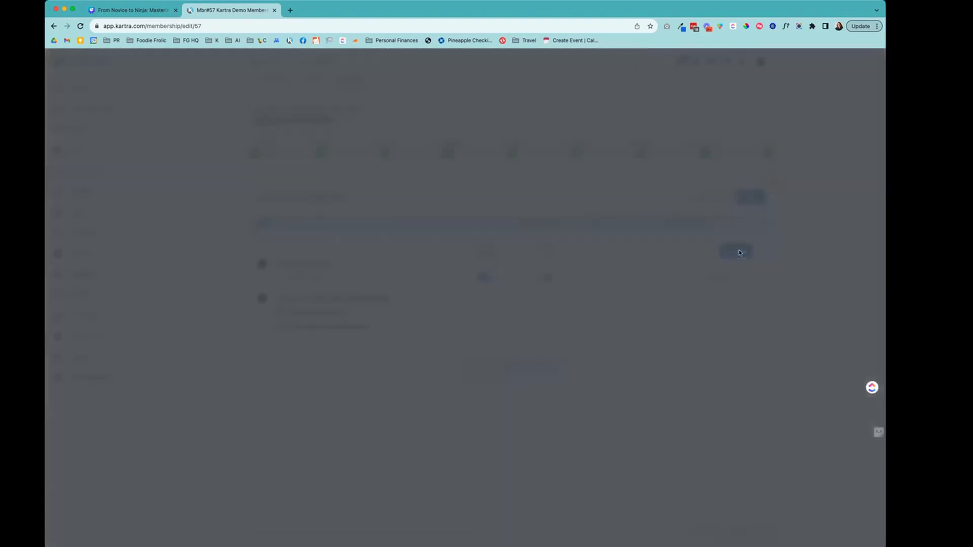
pyautogui.click(579, 81)
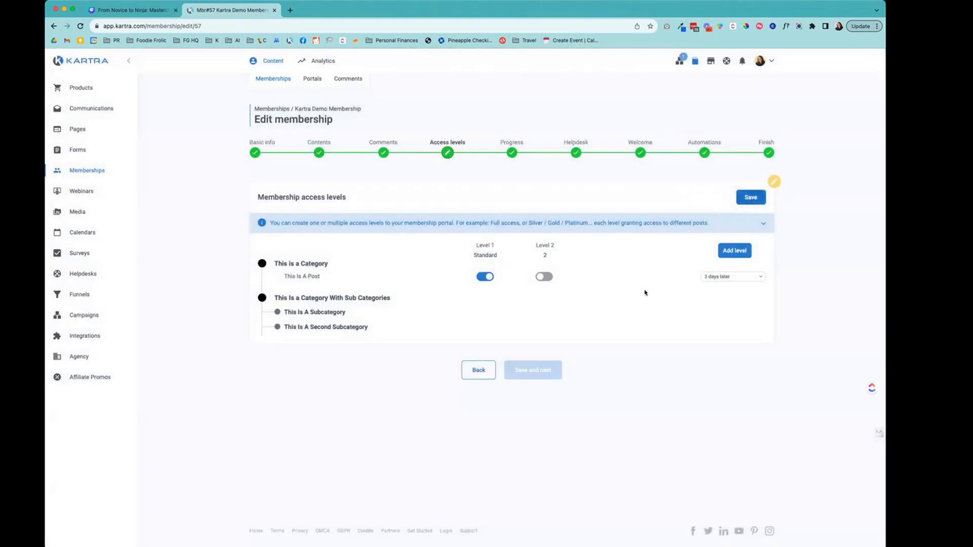
pyautogui.click(750, 197)
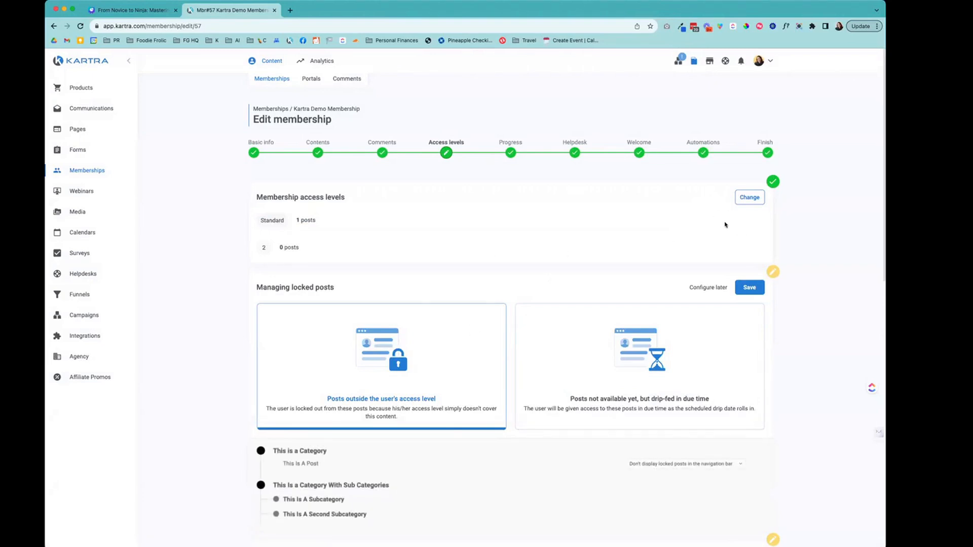
# For posts outside the user's access level, display This Is A Post with a teaser window and review the pop-up templates without changing them.
pyautogui.scroll(-3, 696, 327)
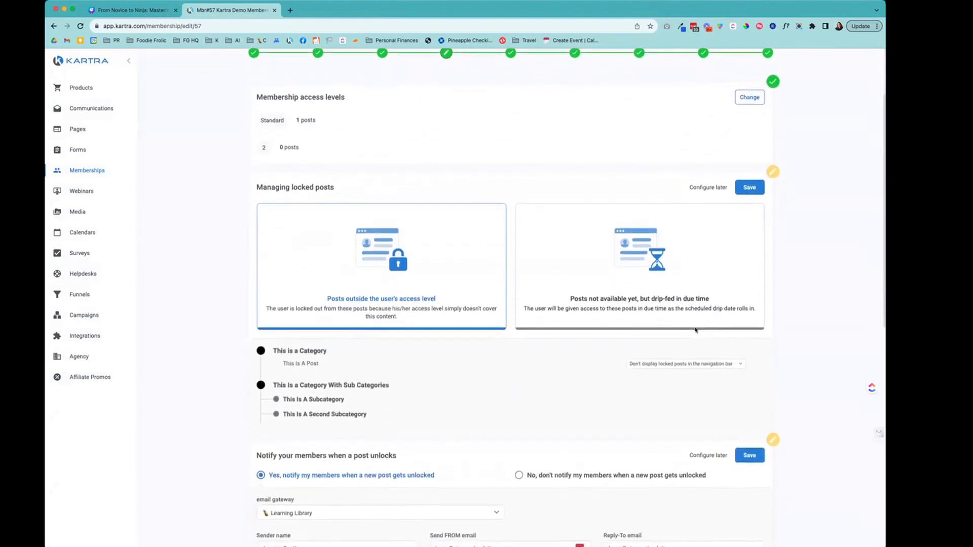
pyautogui.scroll(-1, 696, 330)
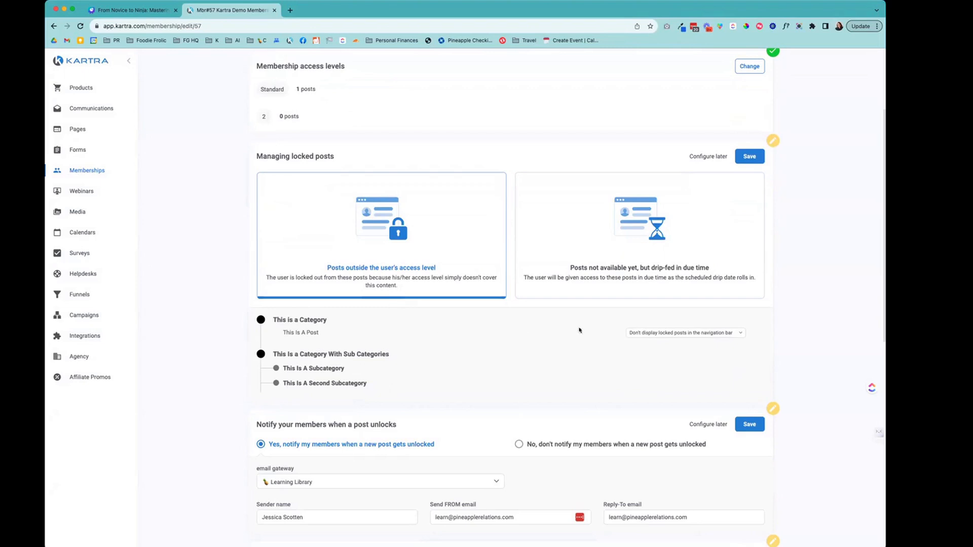
pyautogui.click(645, 336)
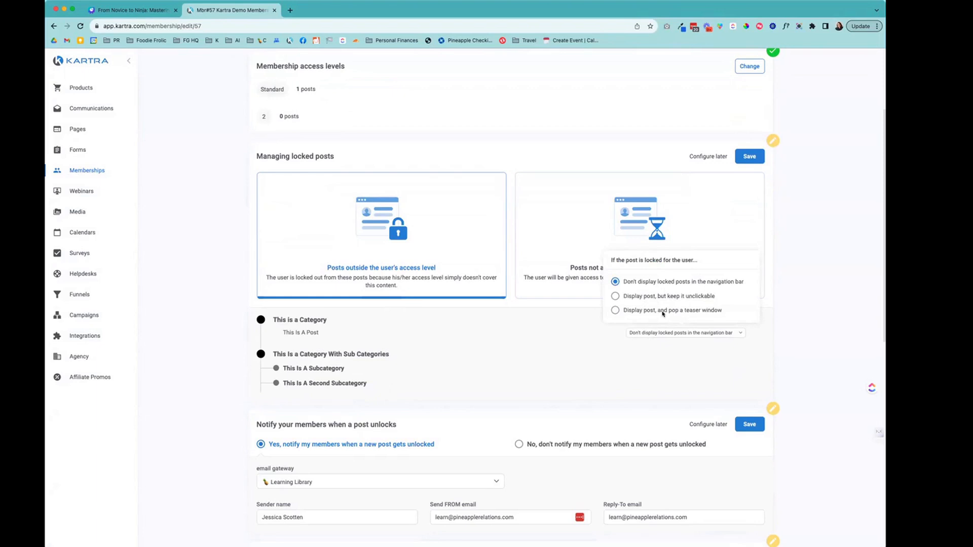
pyautogui.click(657, 310)
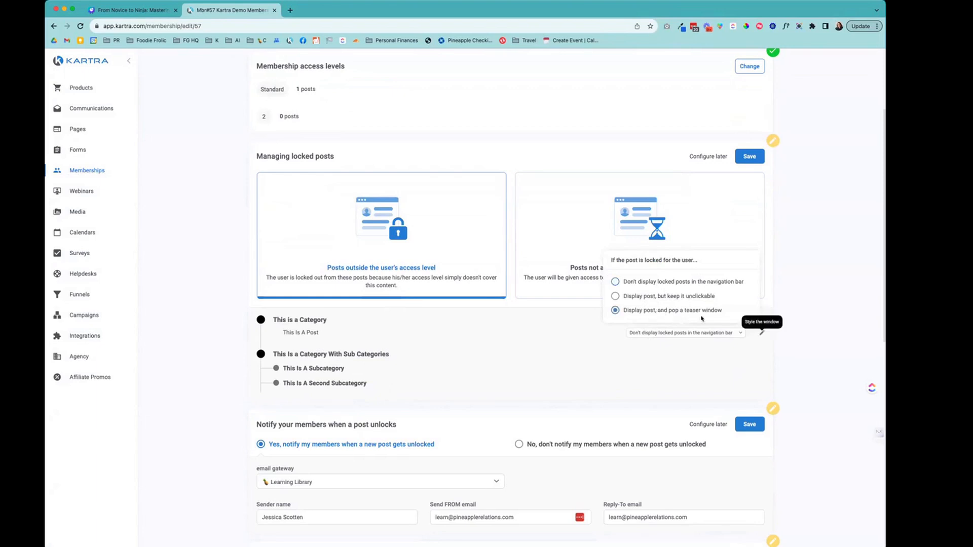
pyautogui.click(764, 331)
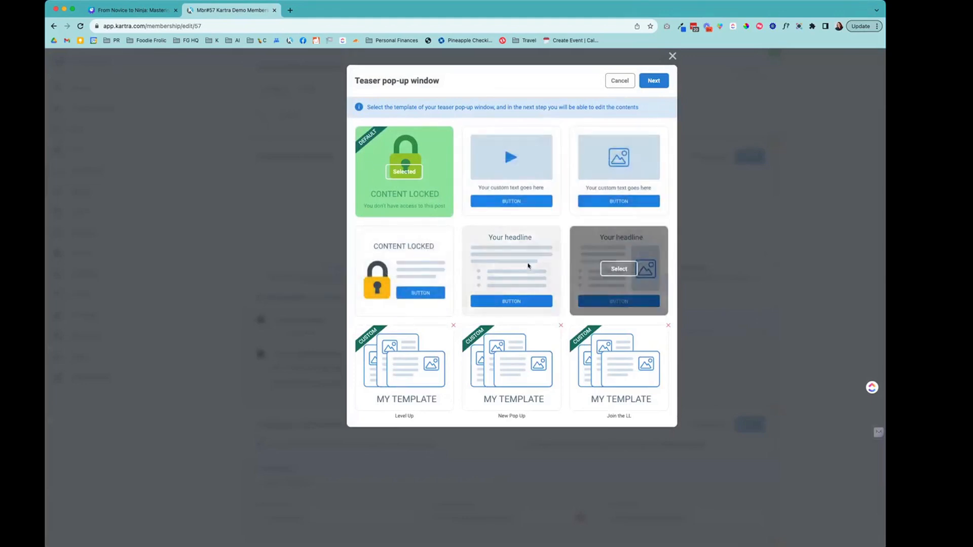
pyautogui.click(617, 82)
pyautogui.scroll(-5, 588, 350)
pyautogui.scroll(3, 588, 349)
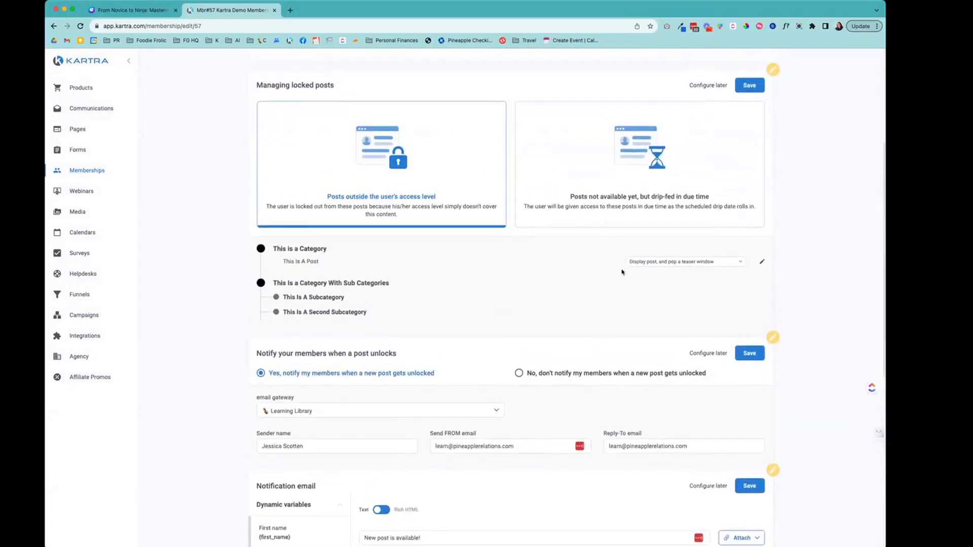
# For drip-fed posts not yet available, display This Is A Post with a teaser window and leave the default pop-up template in place.
pyautogui.click(602, 190)
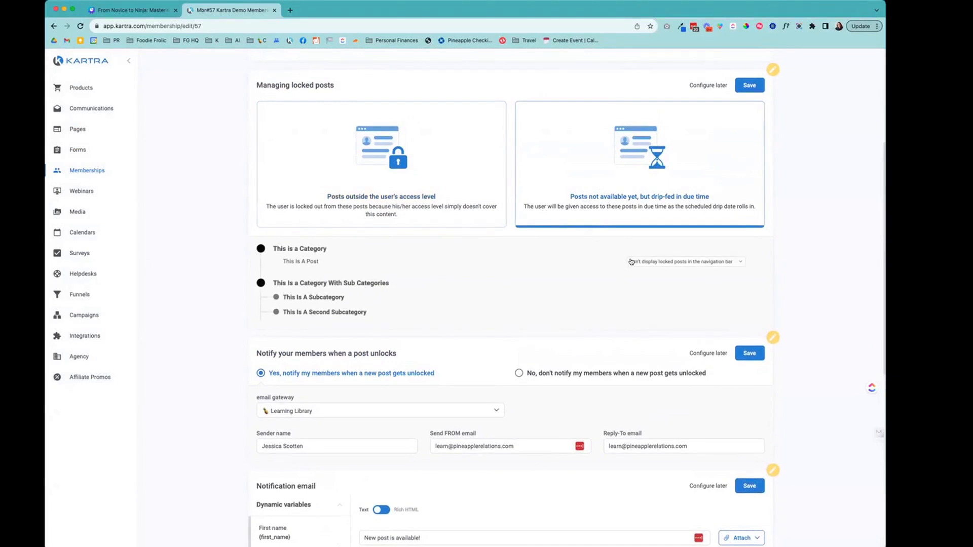
pyautogui.click(661, 261)
pyautogui.click(669, 239)
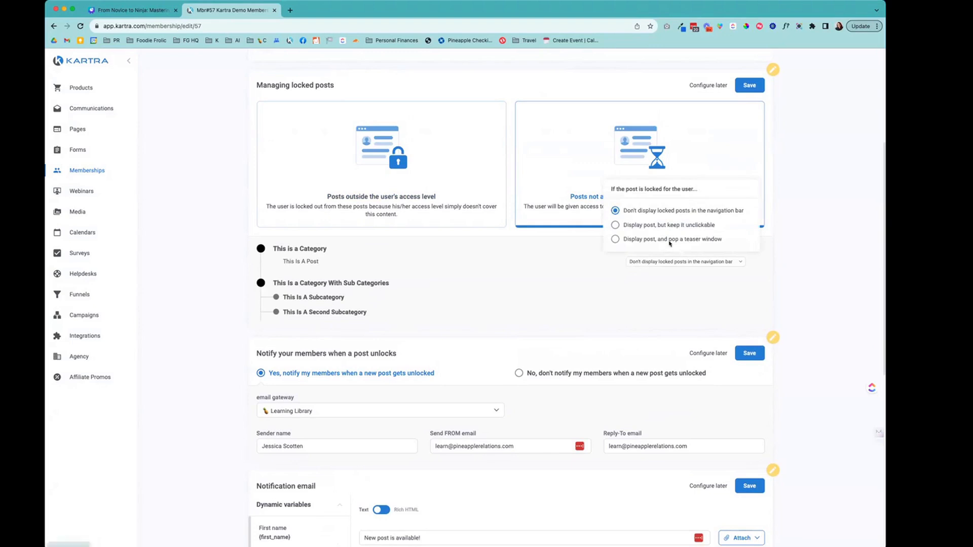
pyautogui.click(761, 262)
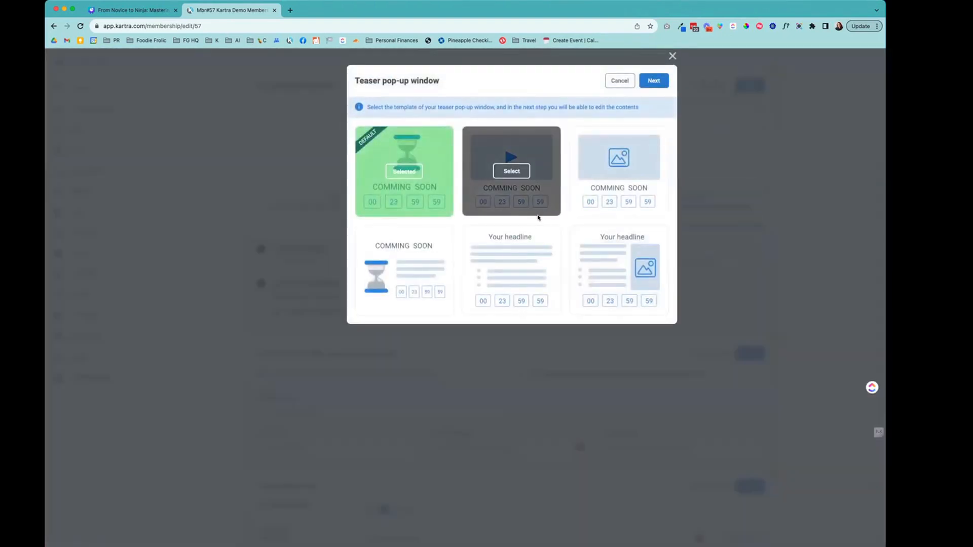
pyautogui.click(661, 61)
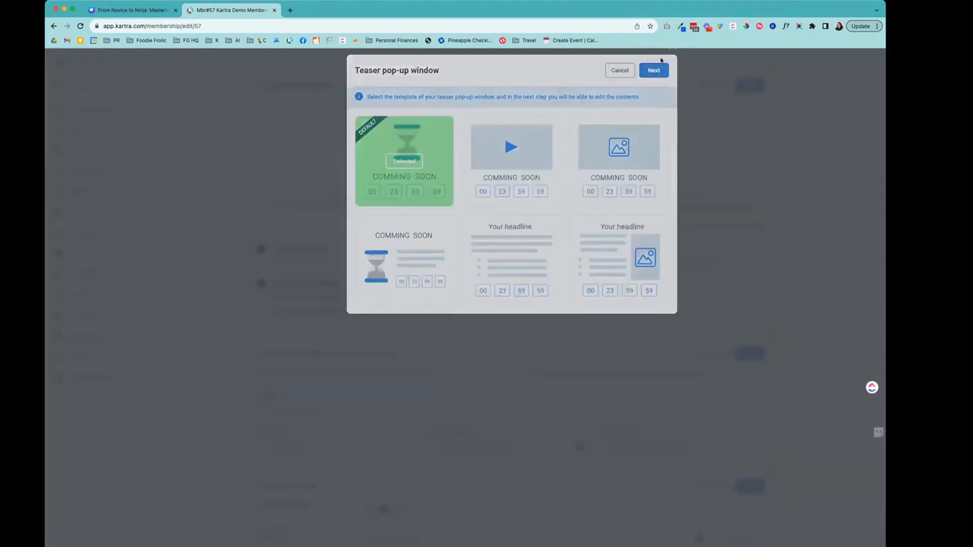
# Save the post-unlock notification, notification email and locked post settings as configured, and proceed to the progress stage.
pyautogui.scroll(-6, 504, 304)
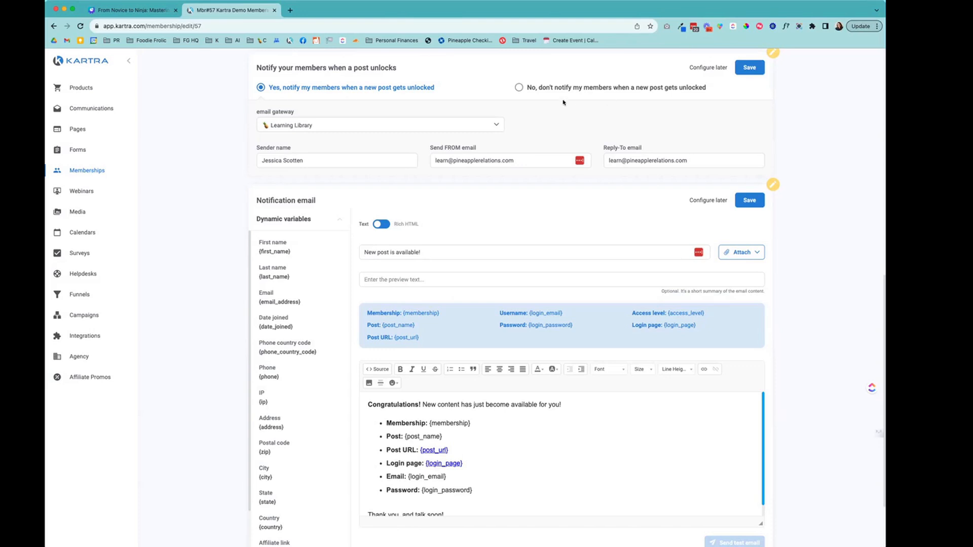
pyautogui.scroll(-2, 538, 317)
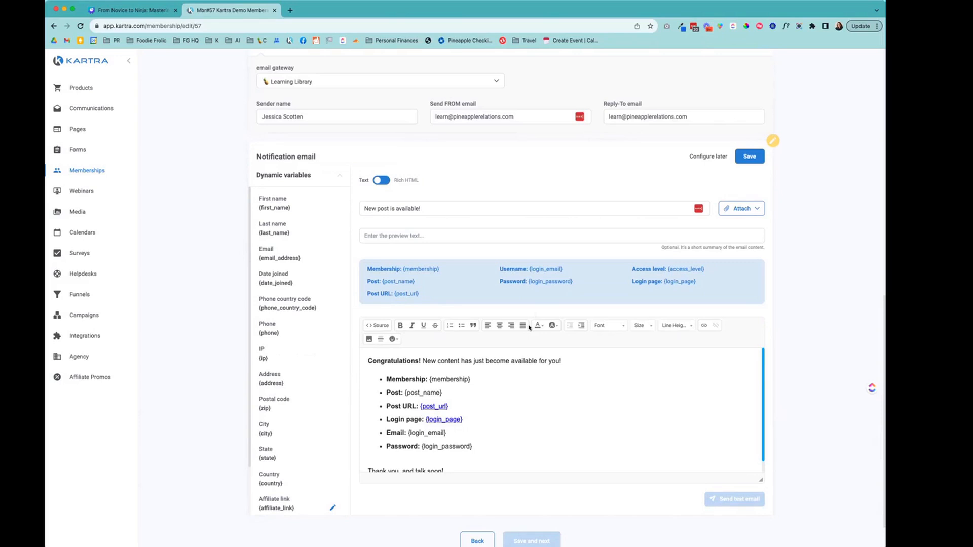
pyautogui.click(742, 155)
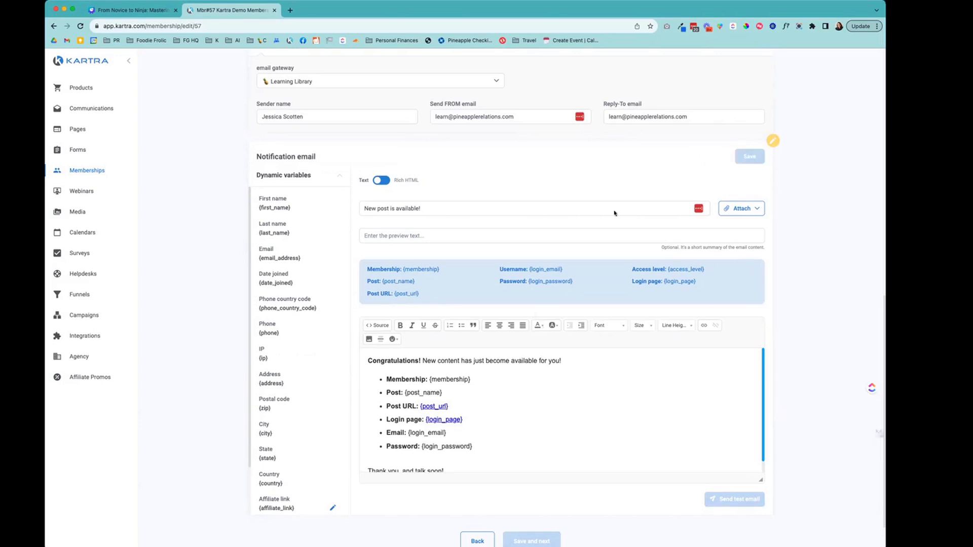
pyautogui.click(742, 303)
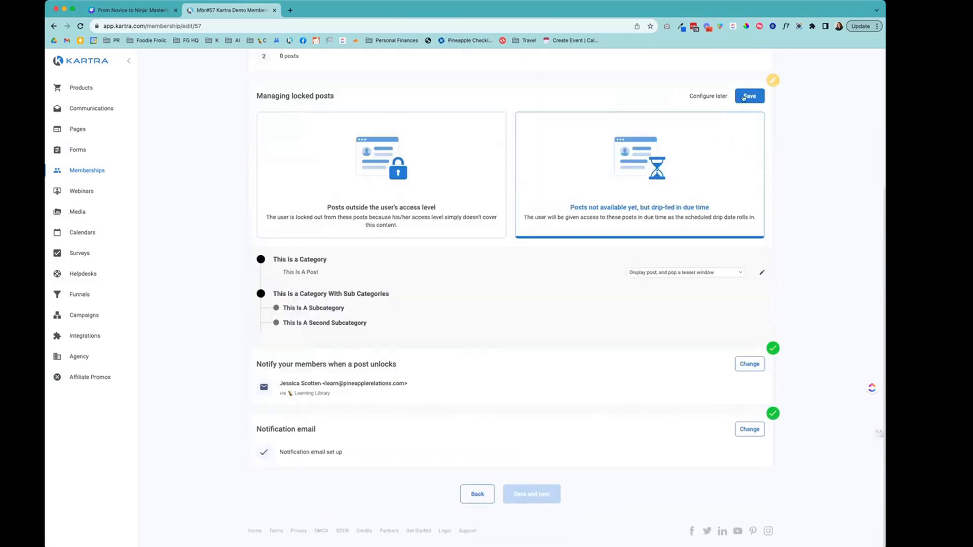
pyautogui.click(744, 97)
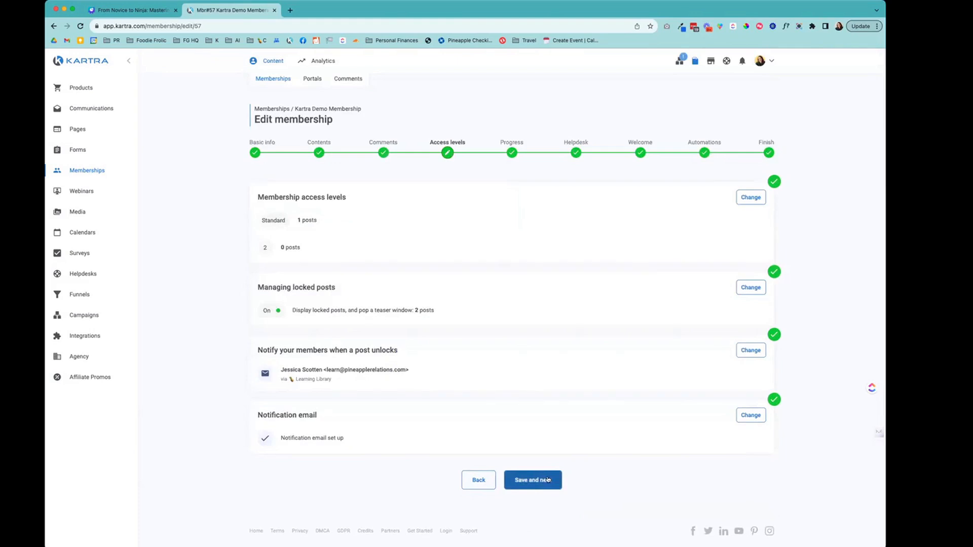
pyautogui.click(547, 480)
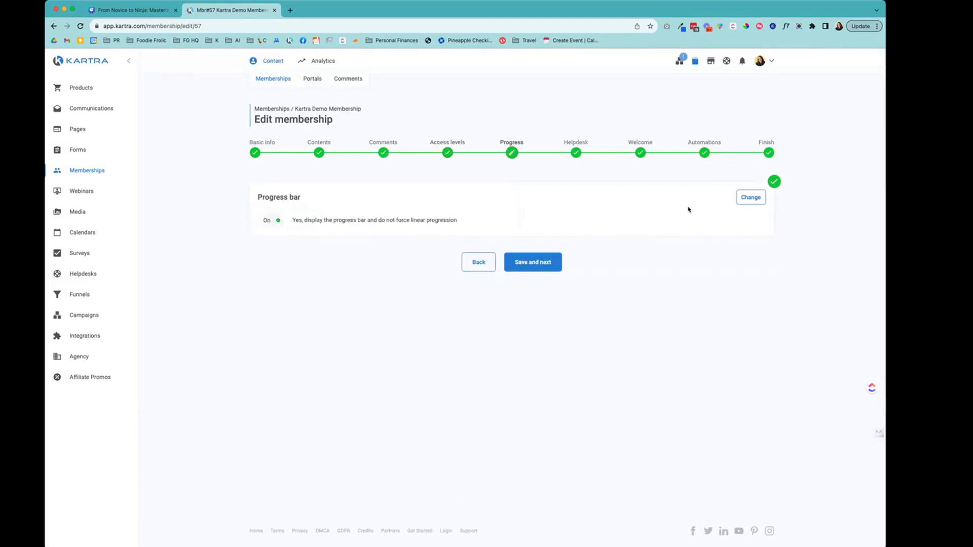
# Save the progress bar as displayed without forced linear progression and proceed to the helpdesk stage.
pyautogui.click(745, 201)
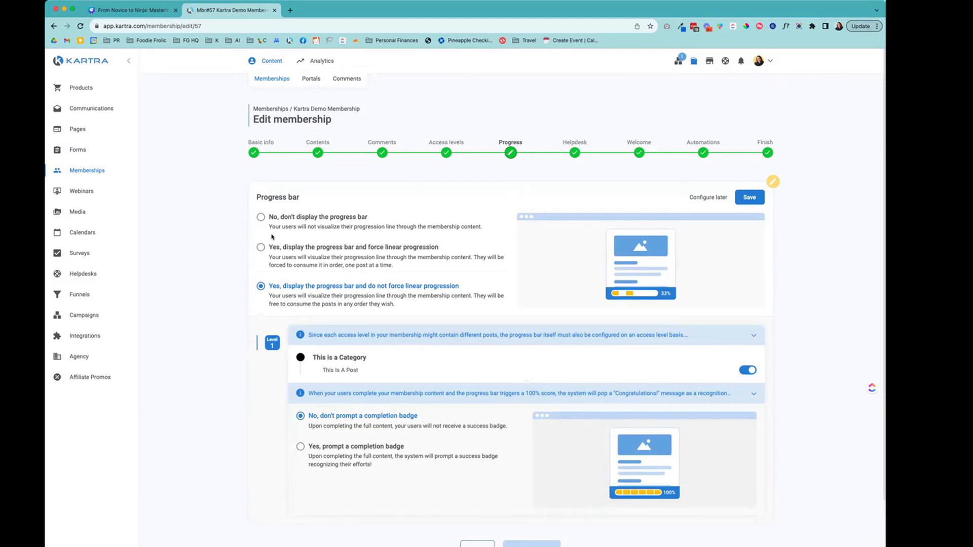
pyautogui.click(749, 200)
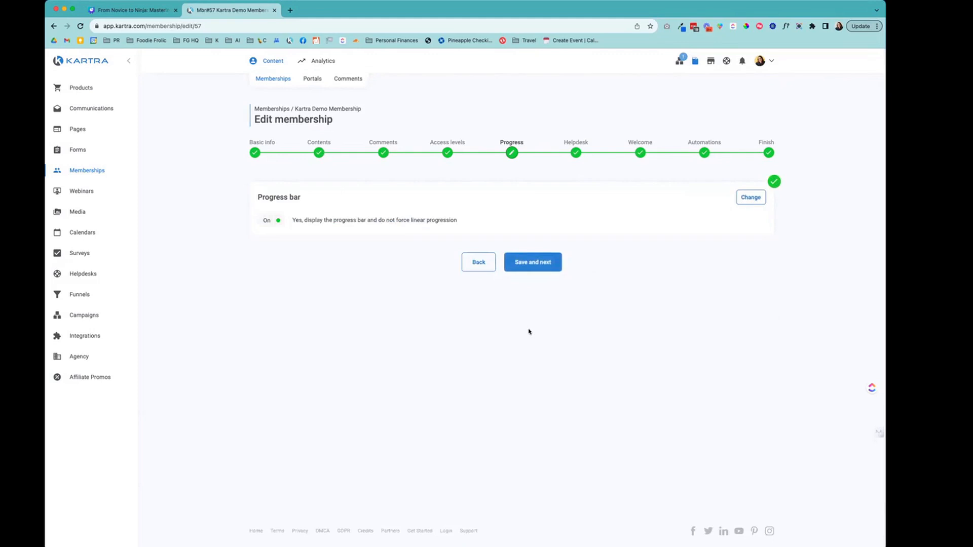
pyautogui.click(538, 270)
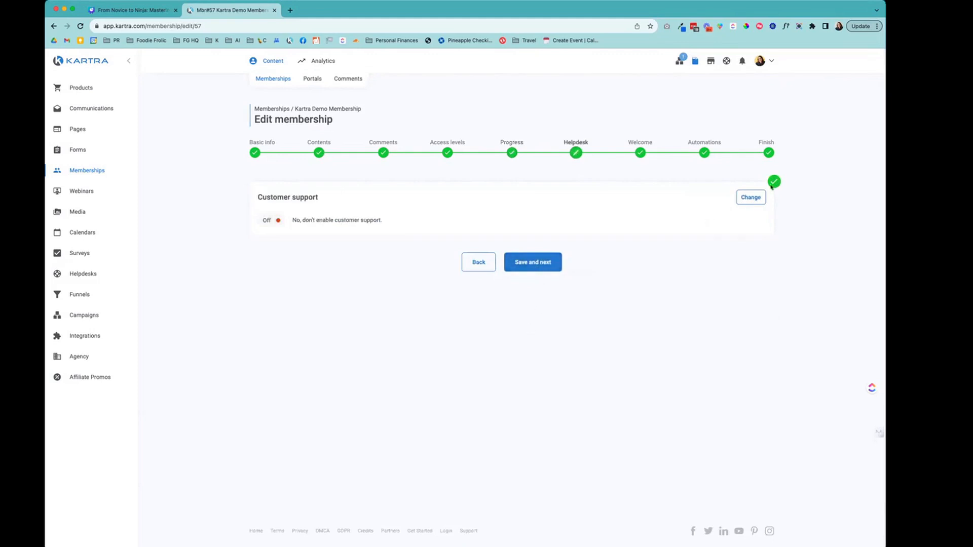
# Review the customer support options, save with No support selected, and proceed to the welcome stage.
pyautogui.click(751, 197)
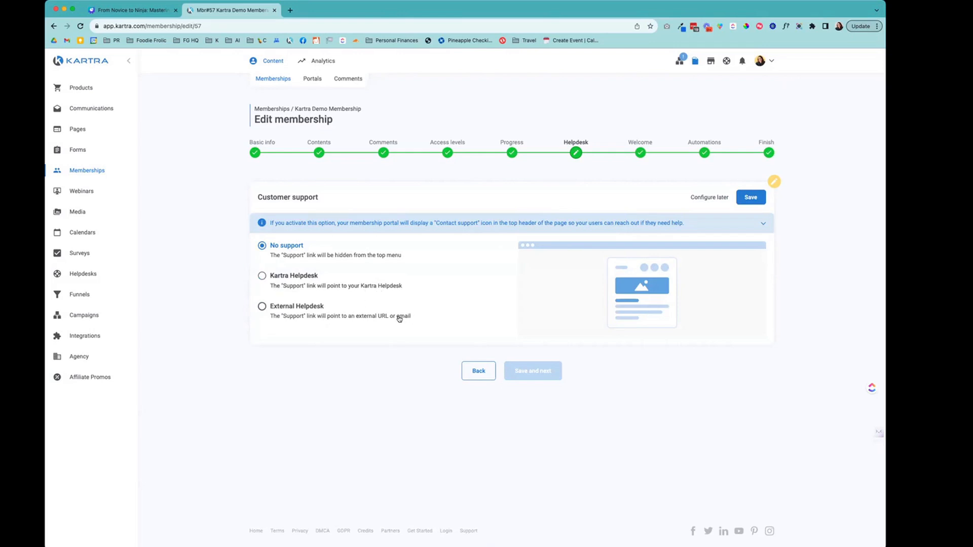
pyautogui.click(749, 203)
pyautogui.click(555, 265)
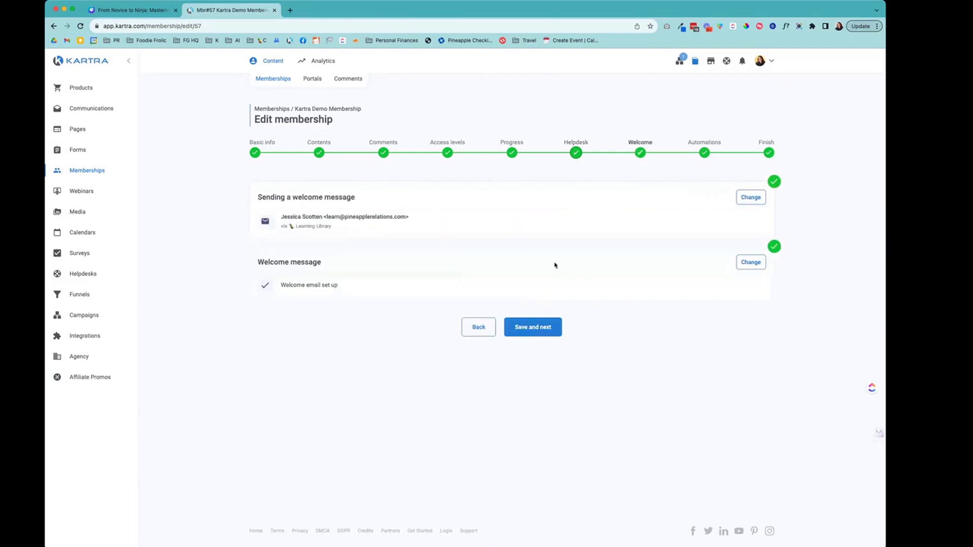
# Review and save the welcome message as written, and accept the automations stage with all options off to finish the membership.
pyautogui.click(755, 262)
pyautogui.scroll(-5, 628, 363)
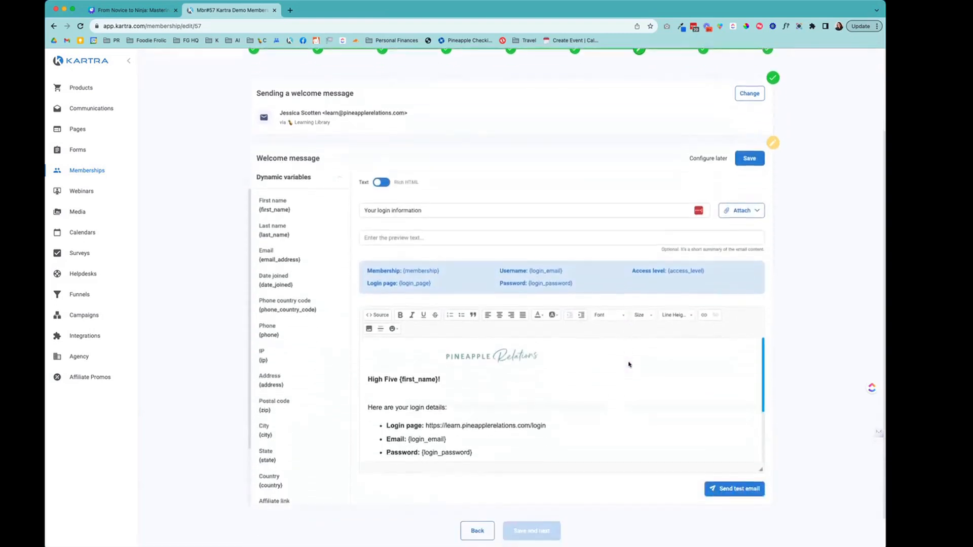
pyautogui.scroll(-1, 628, 362)
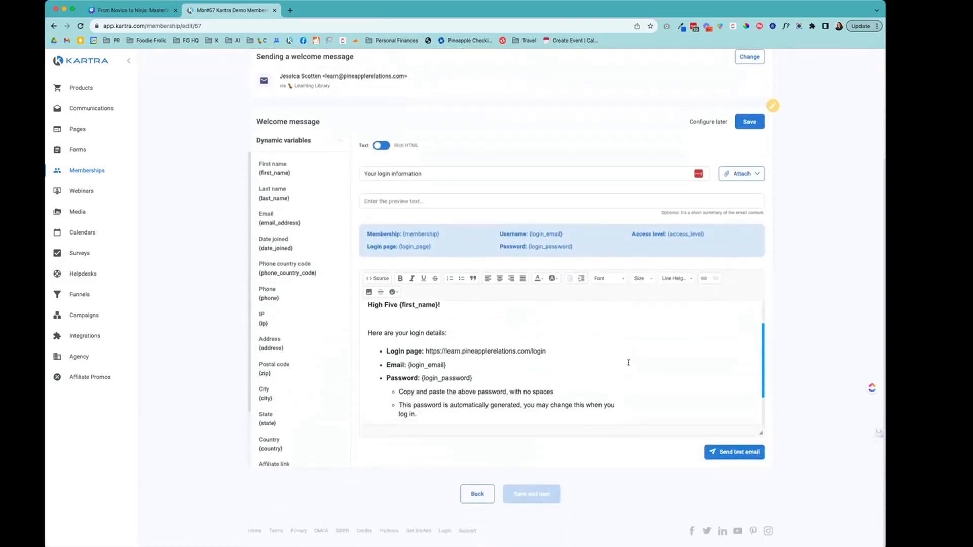
pyautogui.scroll(-3, 629, 363)
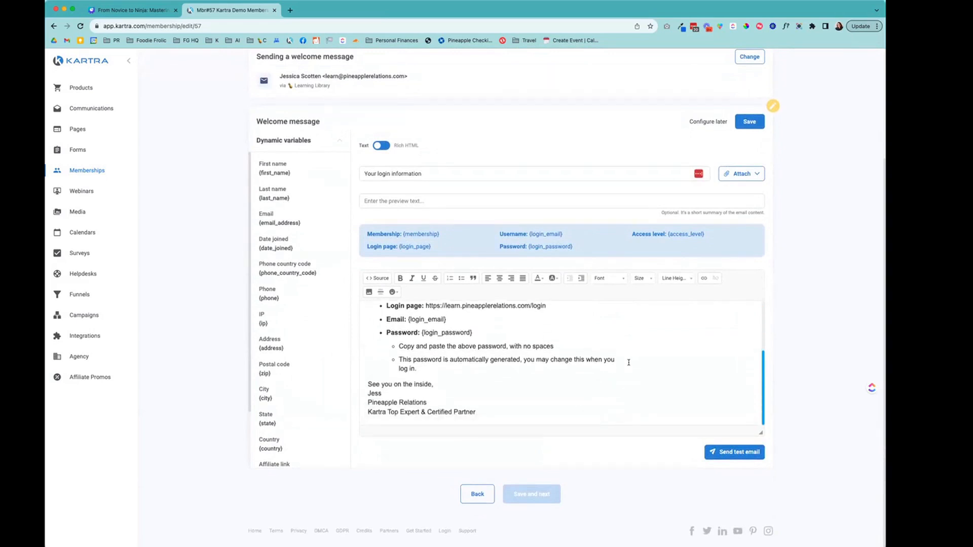
pyautogui.click(741, 127)
pyautogui.click(541, 337)
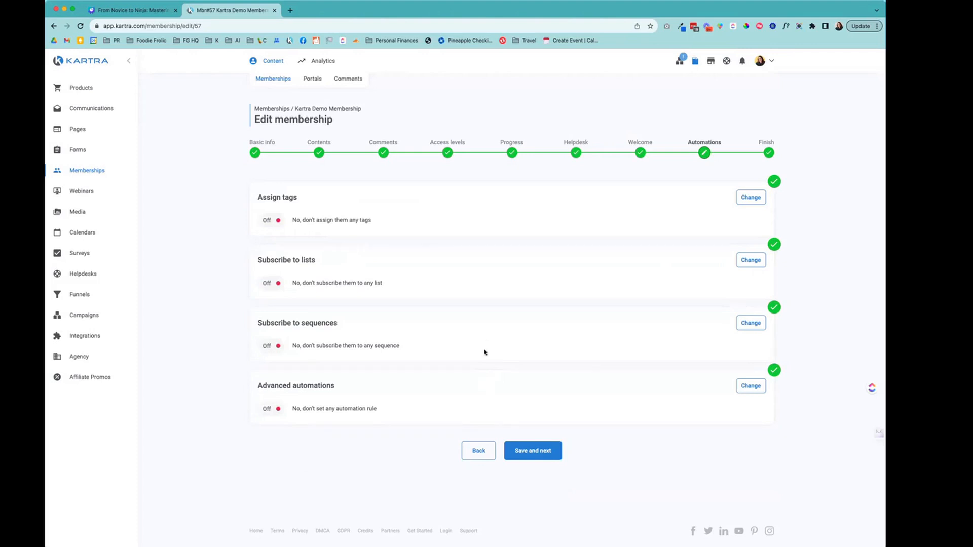
pyautogui.click(538, 459)
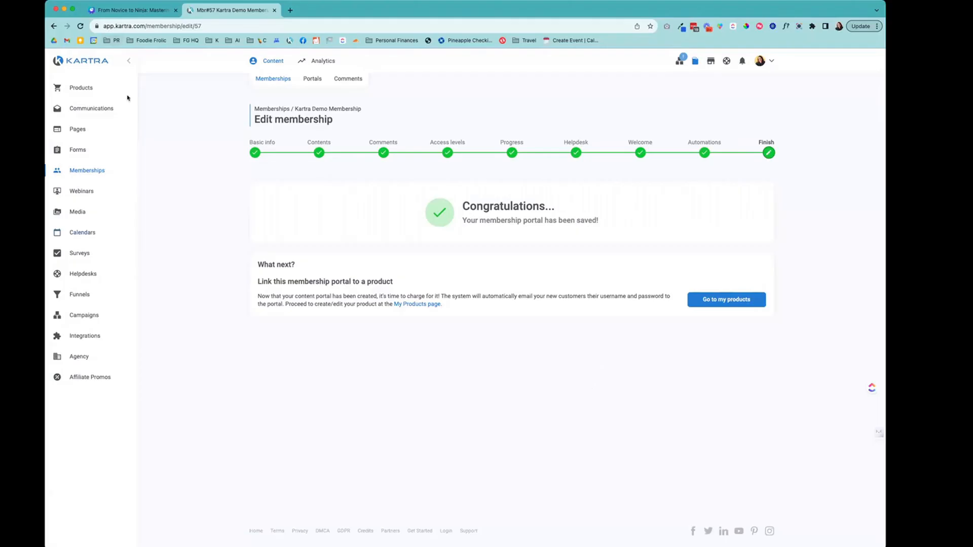
# View the share link of the first MP3 in the media library's audio files.
pyautogui.click(79, 215)
pyautogui.click(359, 62)
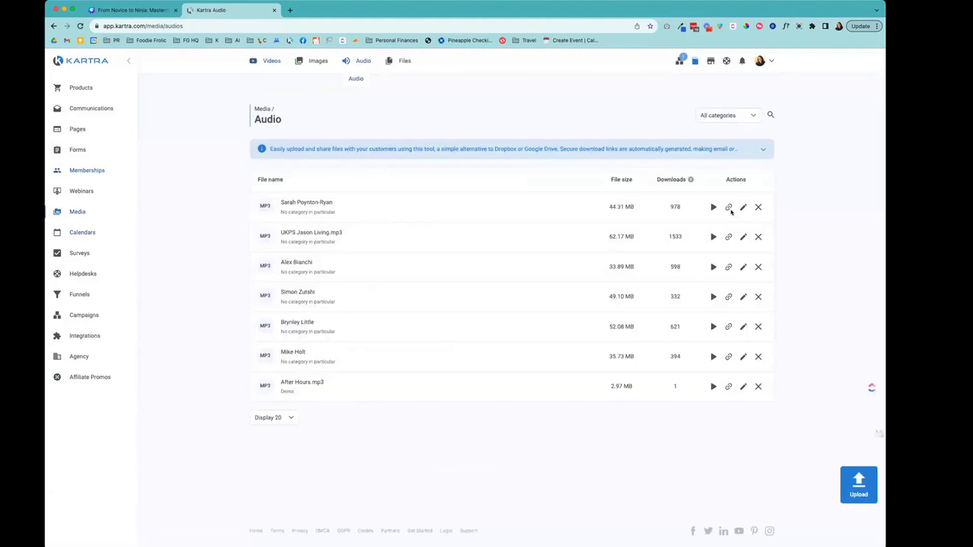
pyautogui.click(728, 206)
pyautogui.click(603, 59)
# Reopen the Kartra Demo Membership for editing and proceed past its basic info with the existing details.
pyautogui.click(71, 169)
pyautogui.click(359, 215)
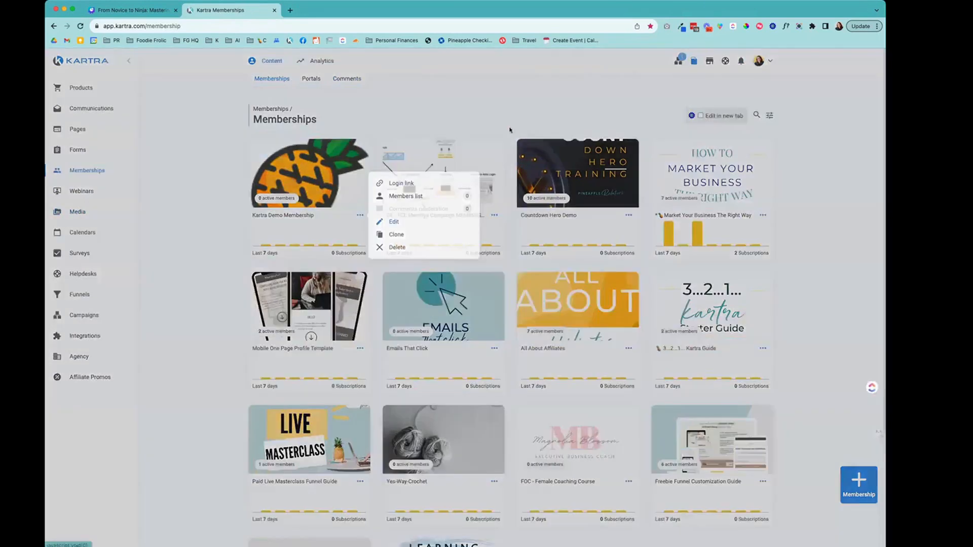
pyautogui.click(394, 222)
pyautogui.click(586, 81)
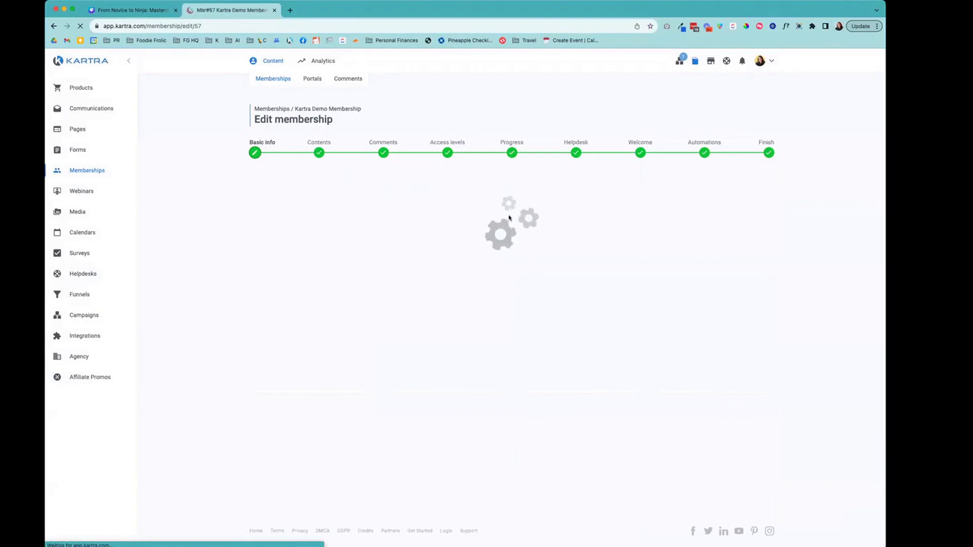
pyautogui.click(511, 351)
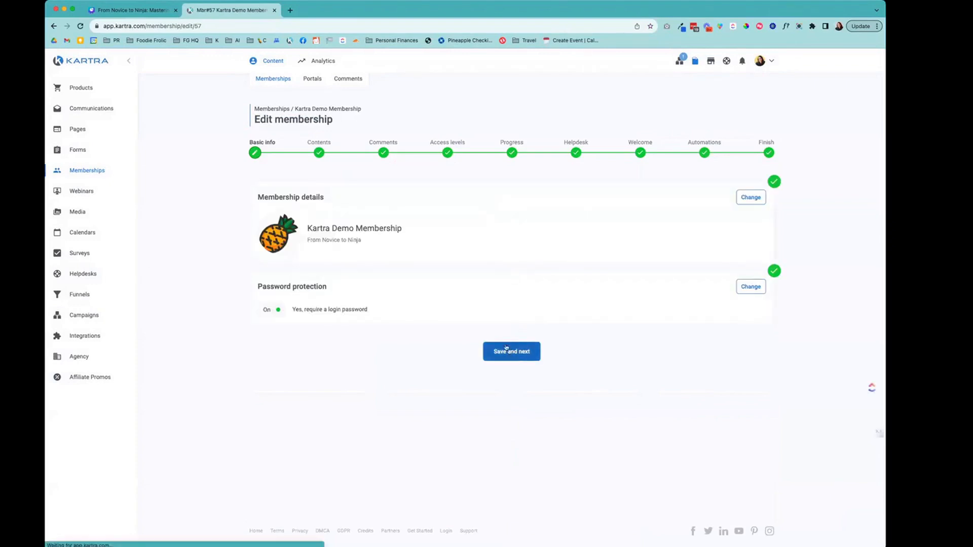
# Open the membership's content editor and add an audio playlist above the Home post's video, using the second MP3 in the audio library.
pyautogui.click(720, 214)
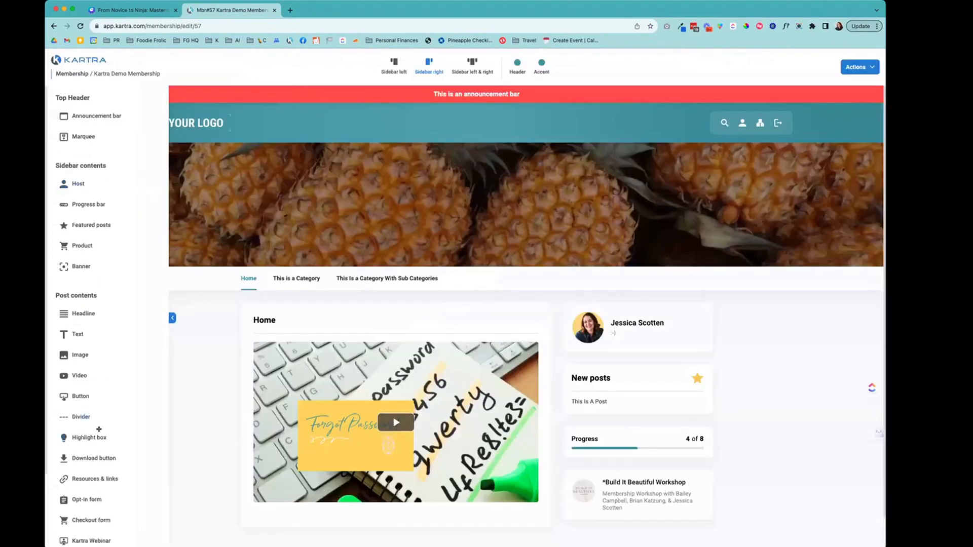
pyautogui.scroll(-1, 284, 434)
pyautogui.scroll(-2, 121, 437)
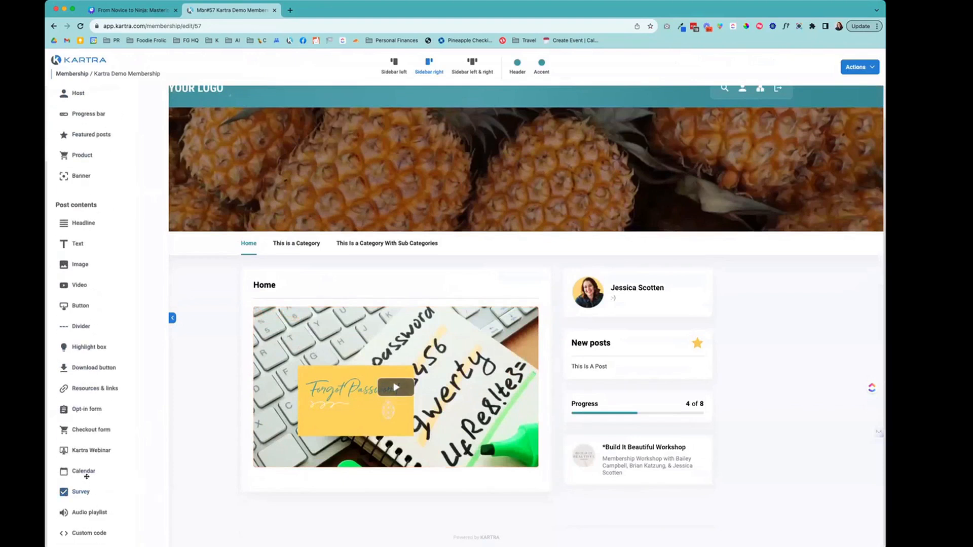
pyautogui.moveTo(76, 514); pyautogui.dragTo(349, 314)
pyautogui.click(541, 114)
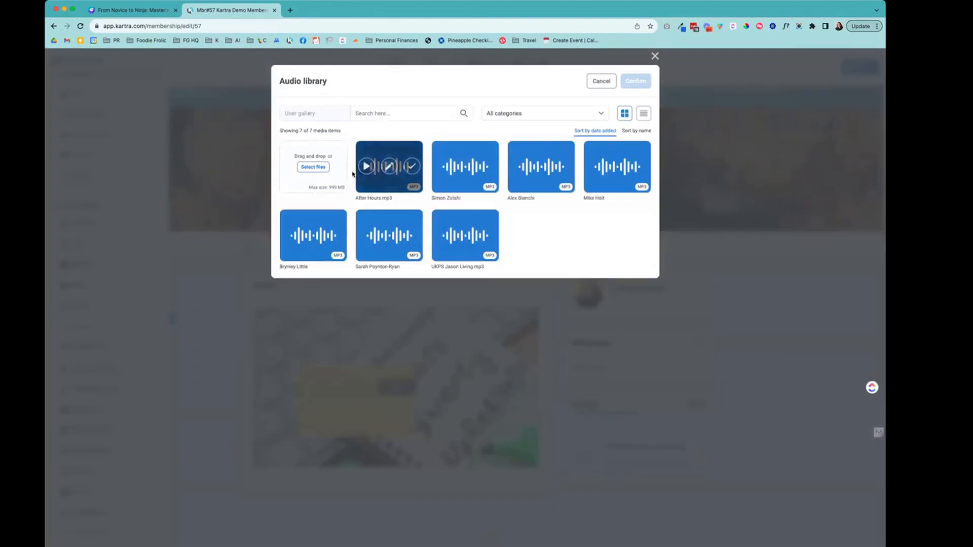
pyautogui.click(488, 166)
pyautogui.click(636, 81)
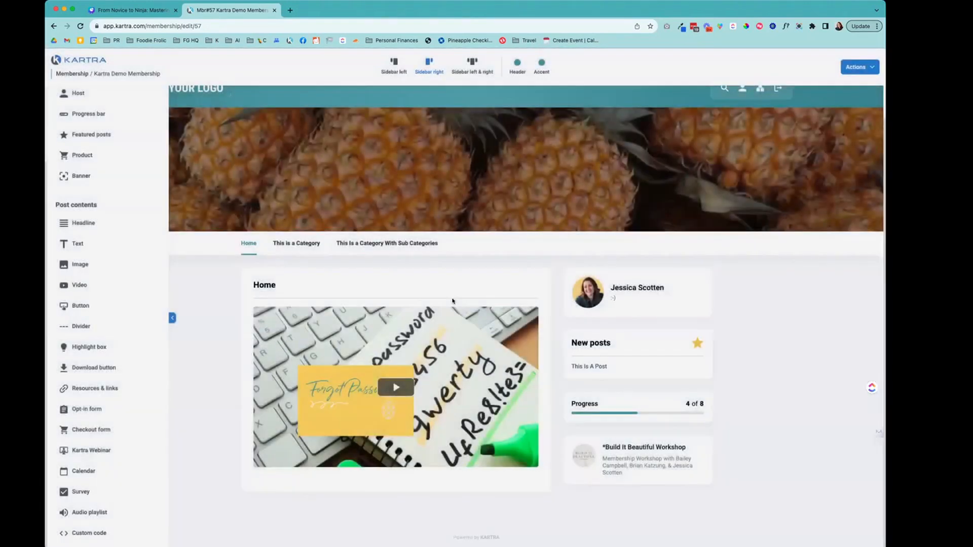
pyautogui.click(579, 82)
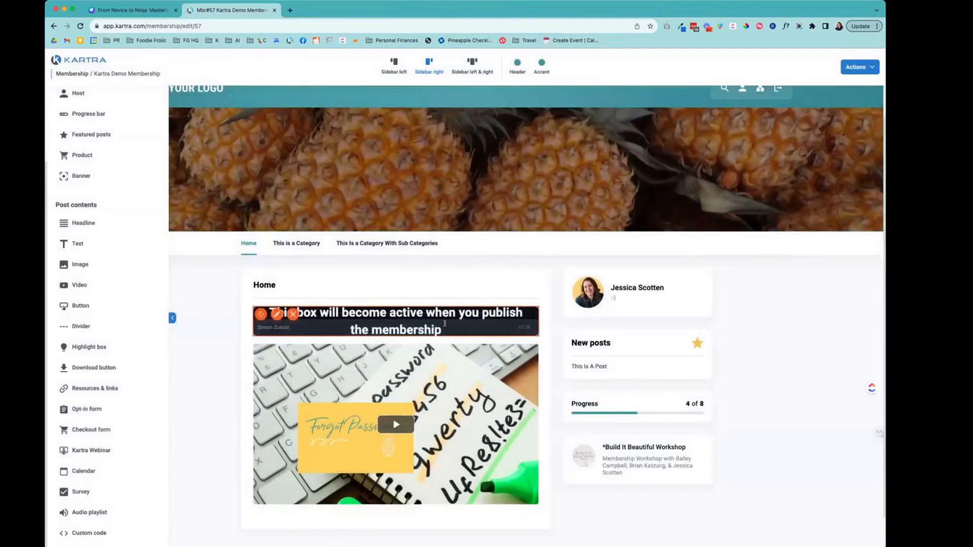
# Save the membership's editing progress, and save and preview it with the currently selected template.
pyautogui.click(857, 66)
pyautogui.click(849, 98)
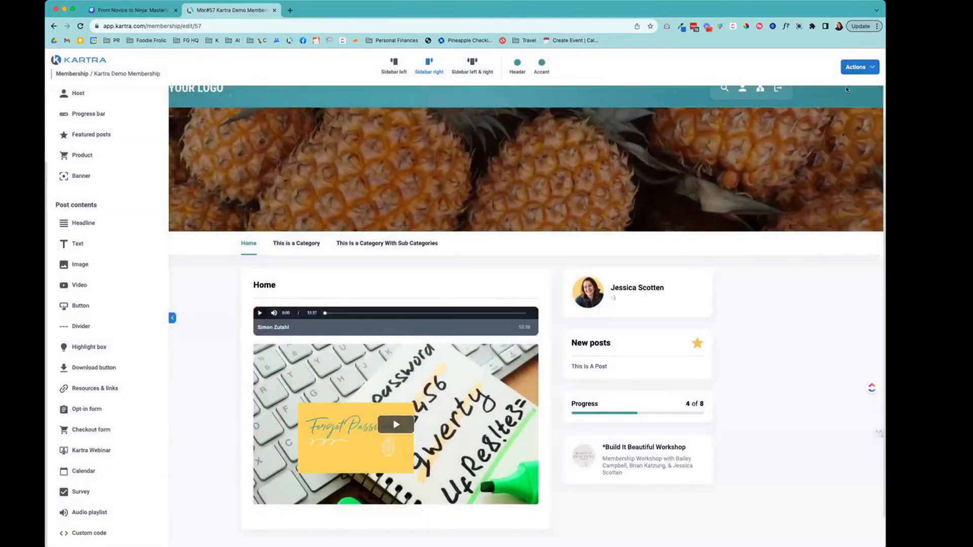
pyautogui.click(848, 72)
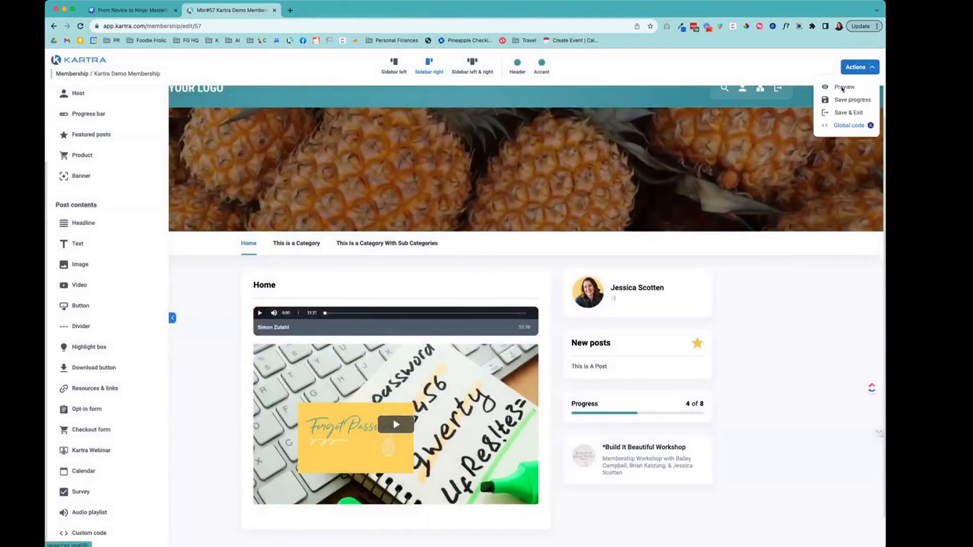
pyautogui.click(843, 86)
pyautogui.click(601, 84)
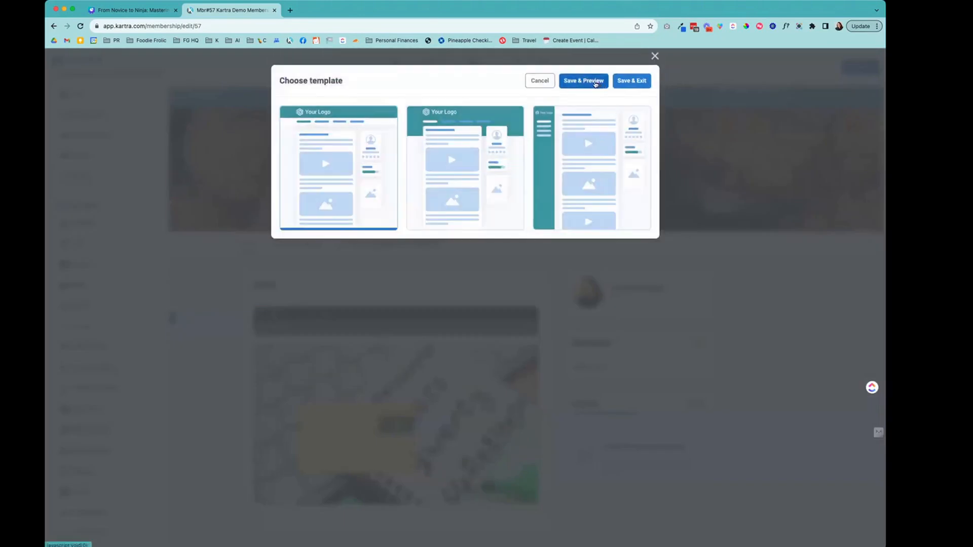